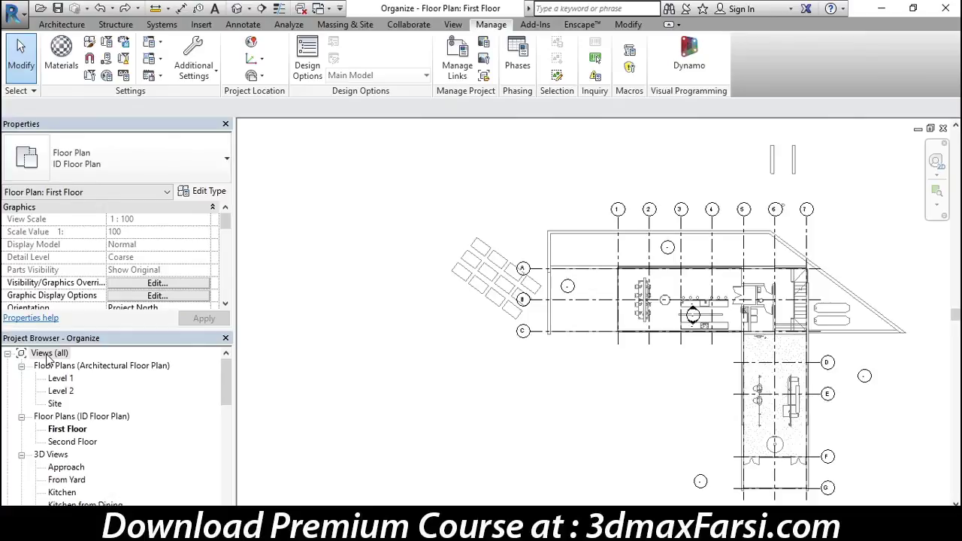
# Select Views (all) in the Project Browser so Properties shows Browser - Views
pyautogui.click(49, 353)
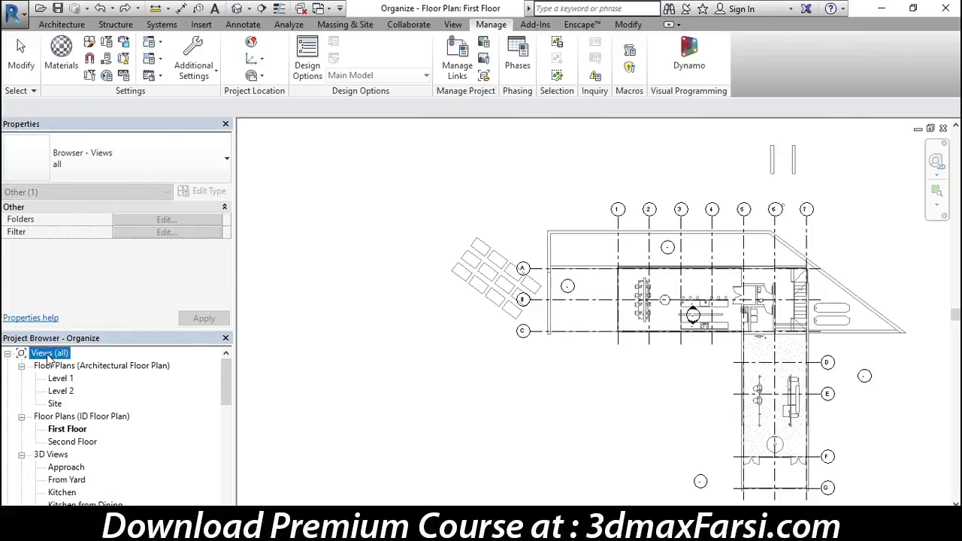
pyautogui.rightClick(48, 354)
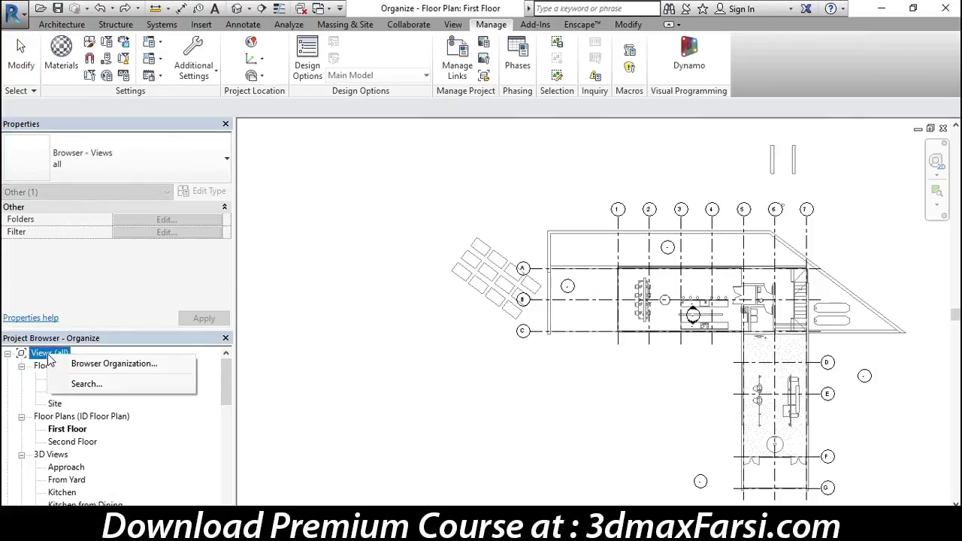
pyautogui.click(125, 367)
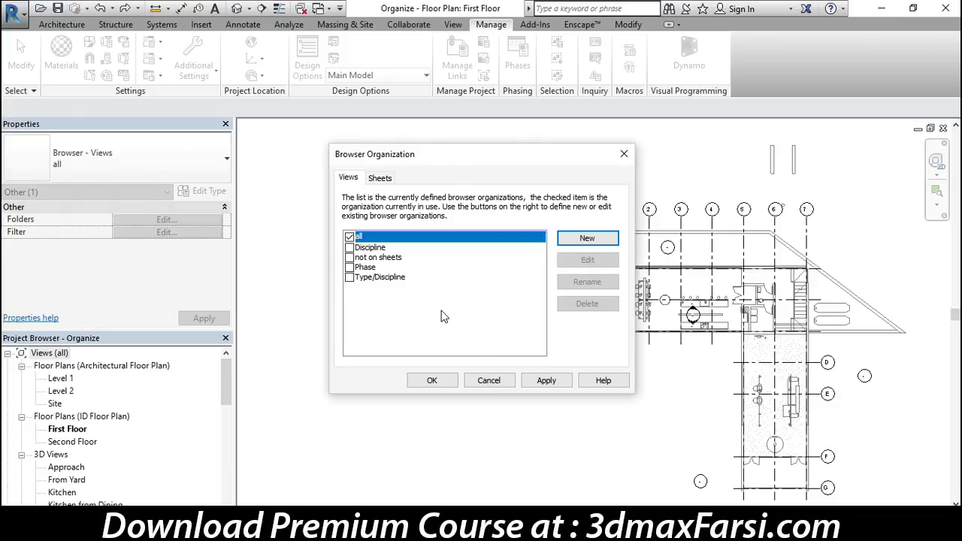
pyautogui.click(488, 381)
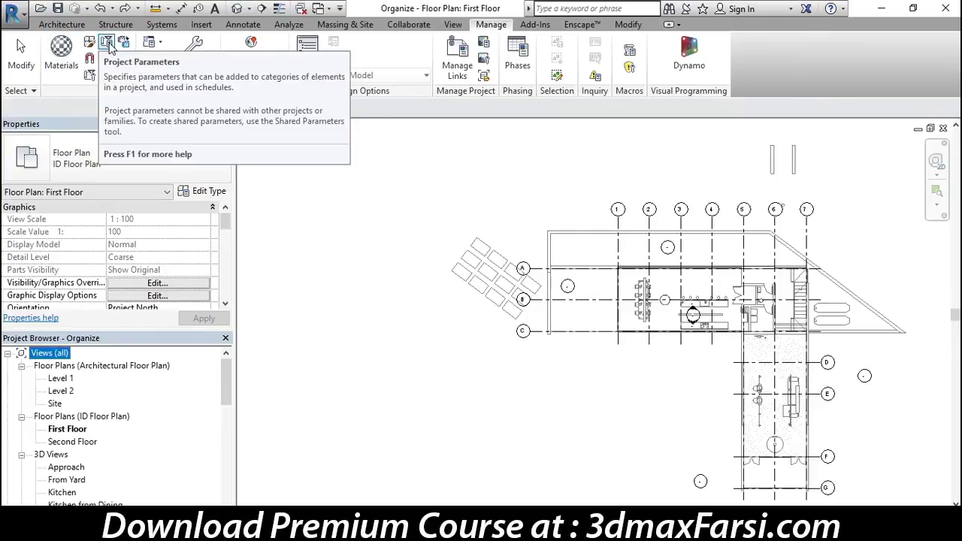
# Create project parameter 'View Type' of type Text, checked for the Views category
pyautogui.click(109, 46)
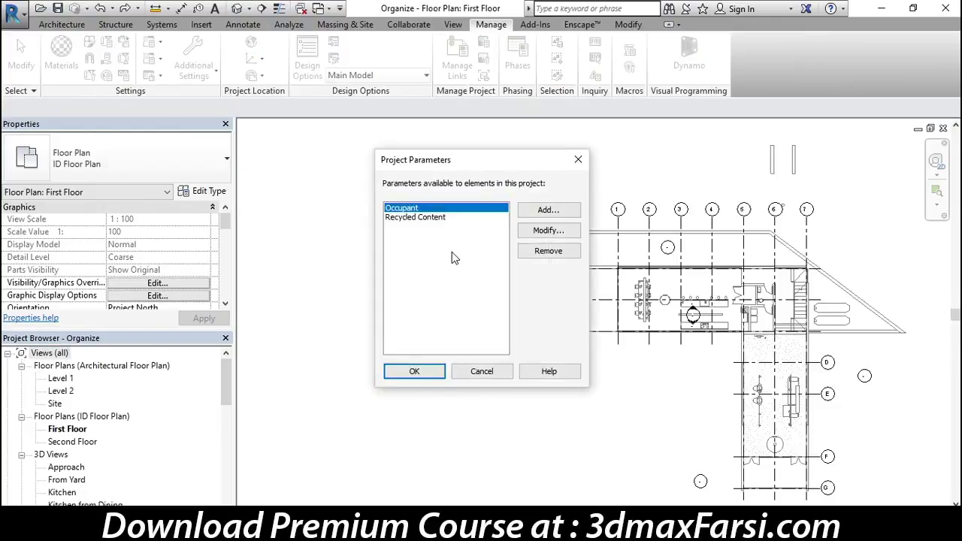
pyautogui.click(558, 213)
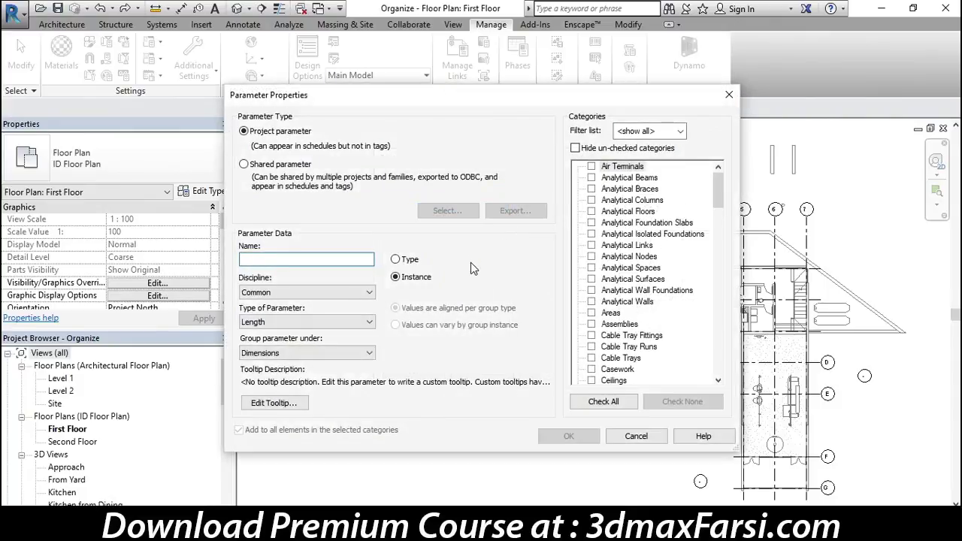
pyautogui.write('View')
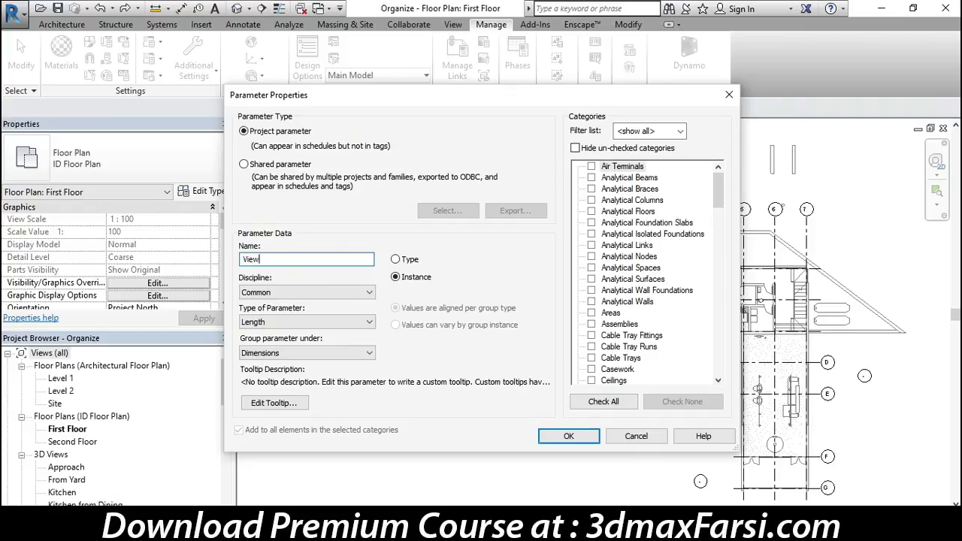
pyautogui.write(' Type')
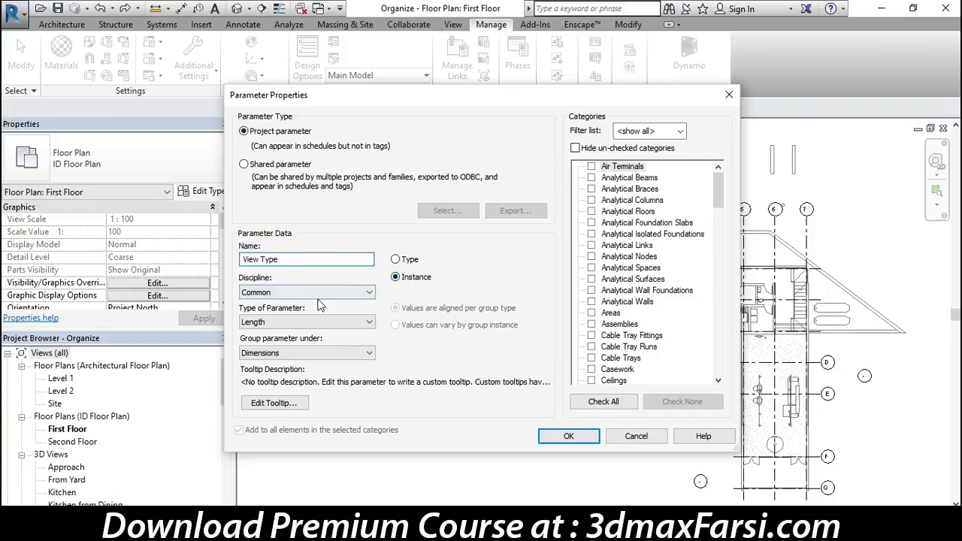
pyautogui.click(281, 321)
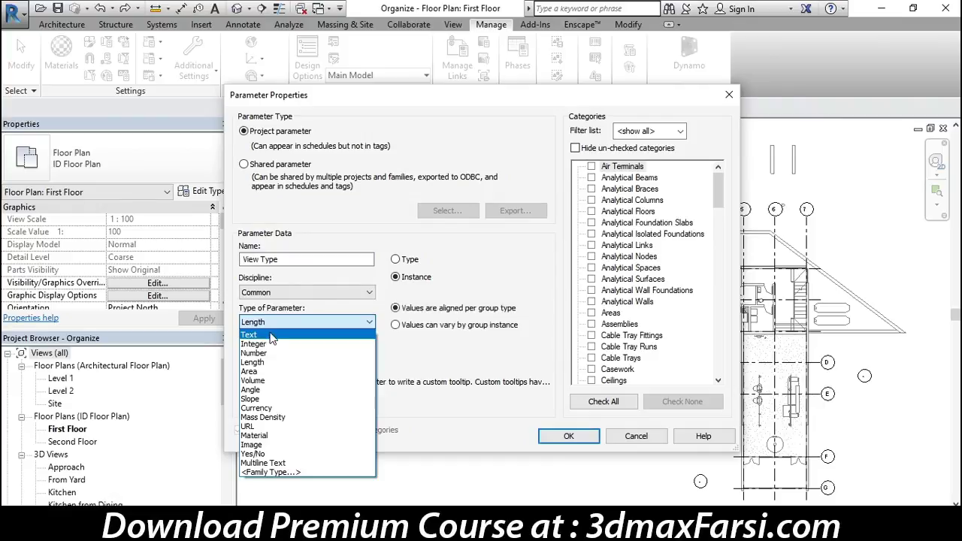
pyautogui.click(272, 336)
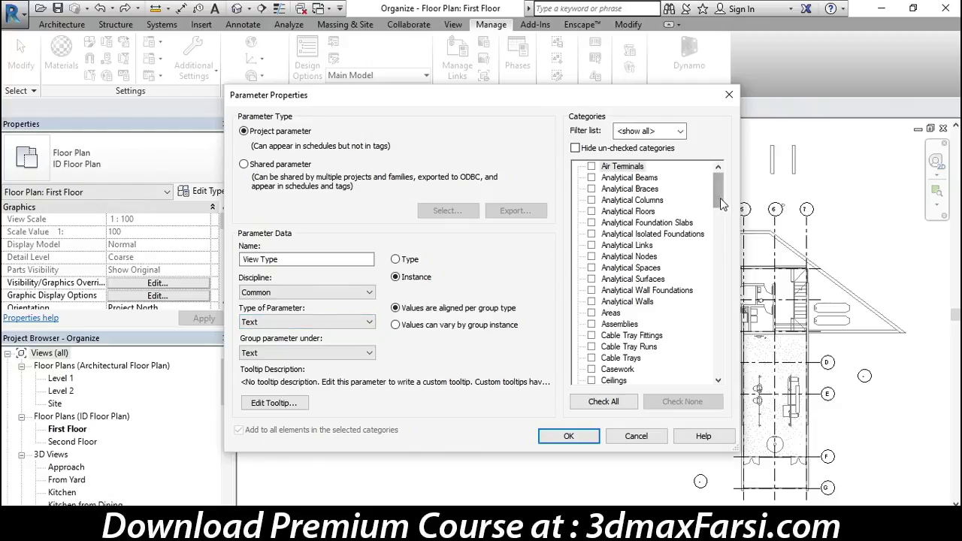
pyautogui.moveTo(720, 204); pyautogui.dragTo(723, 368)
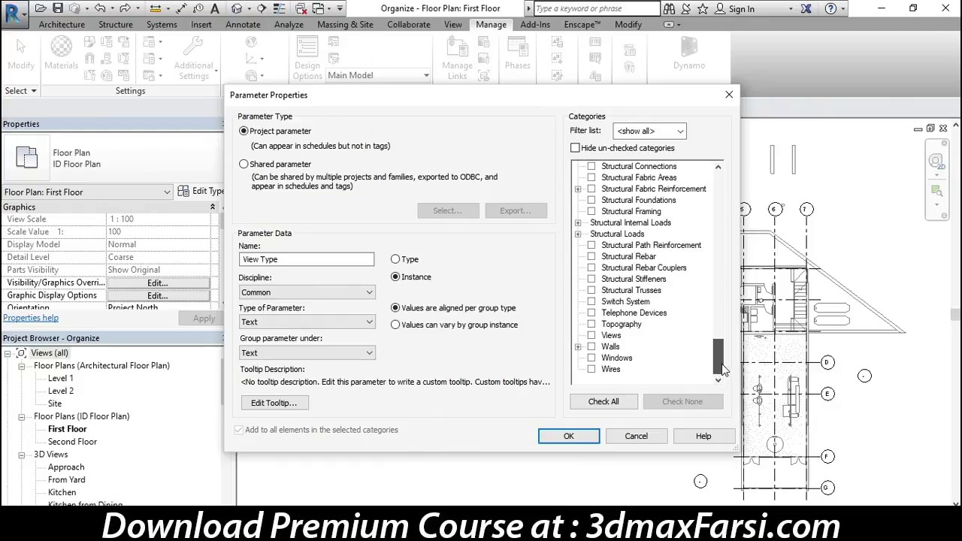
pyautogui.click(591, 335)
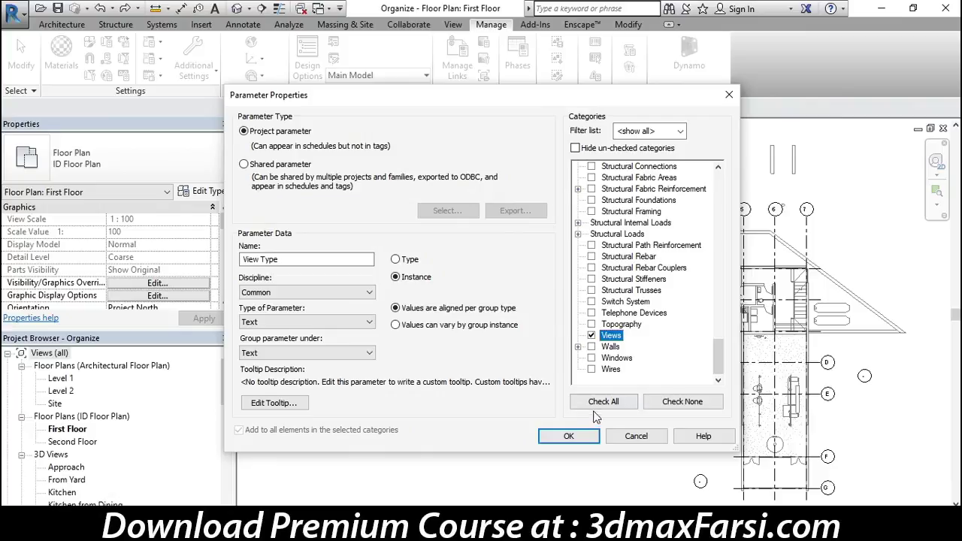
pyautogui.click(586, 438)
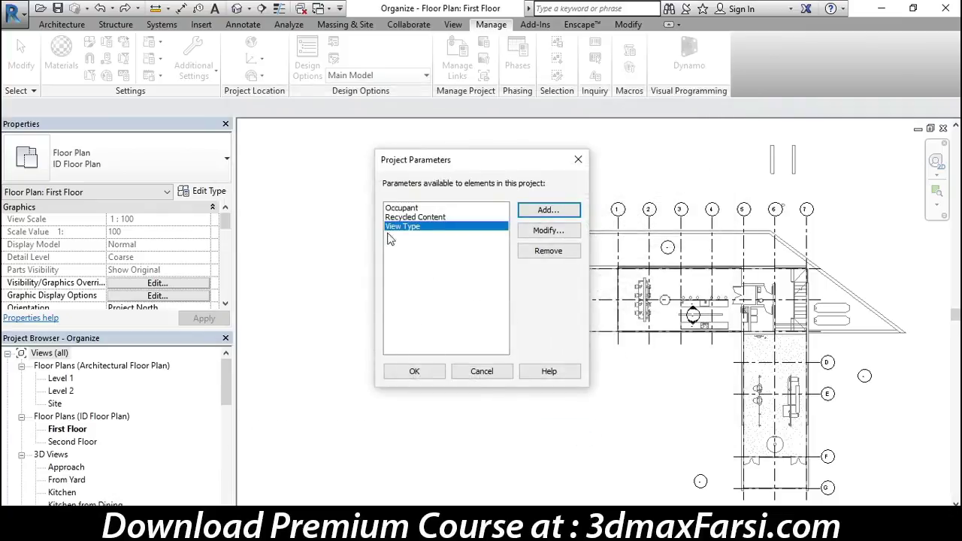
# Keep the new parameter and enter ID as the Kitchen from Dining view's View Type
pyautogui.click(430, 372)
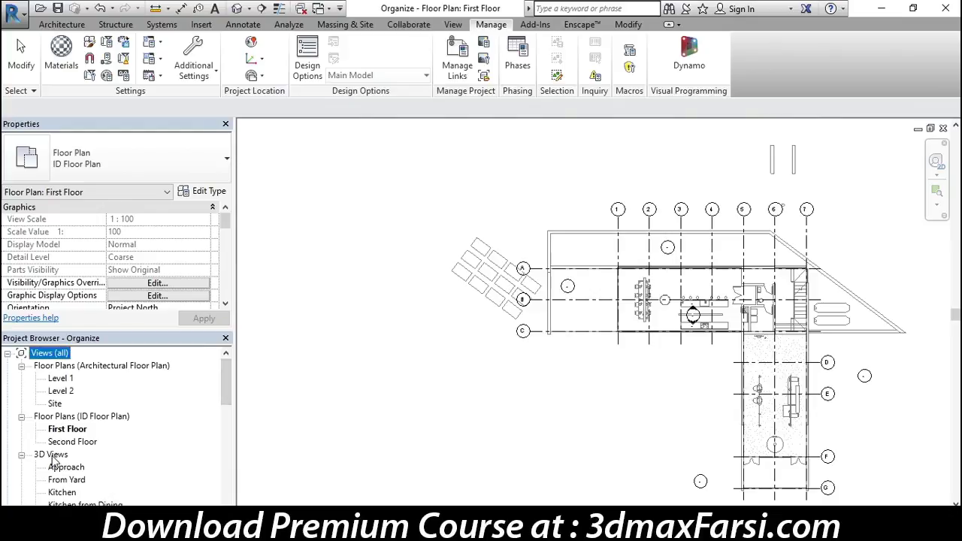
pyautogui.click(84, 504)
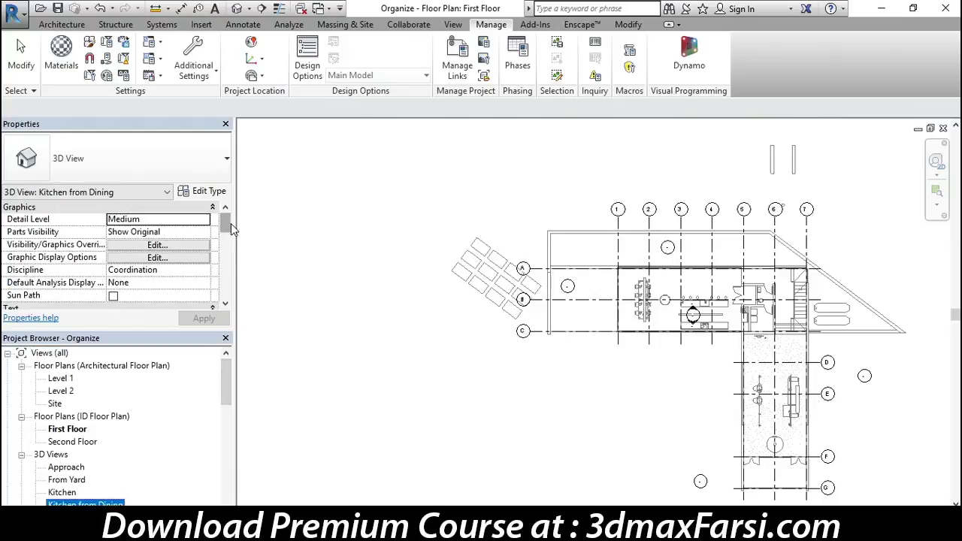
pyautogui.moveTo(227, 223); pyautogui.dragTo(225, 242)
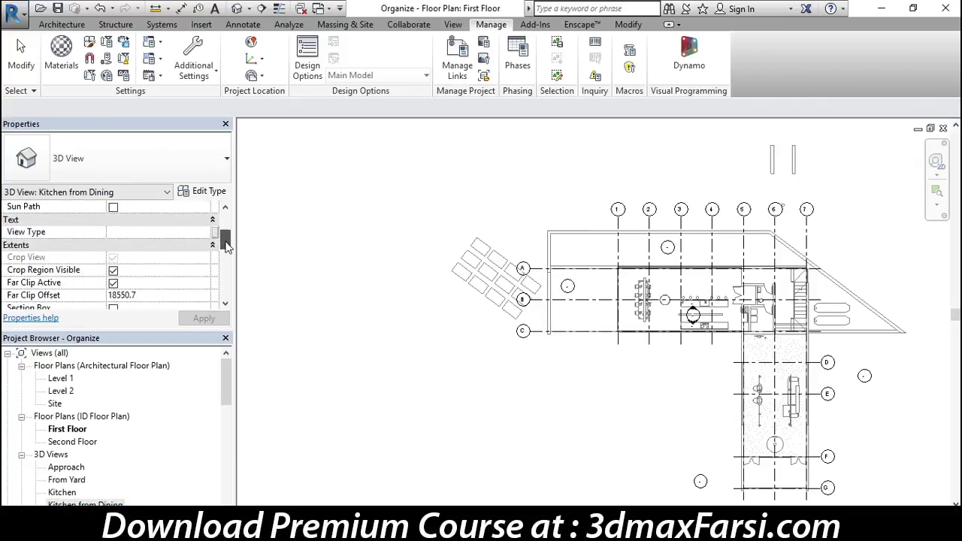
pyautogui.click(136, 232)
pyautogui.write('ID')
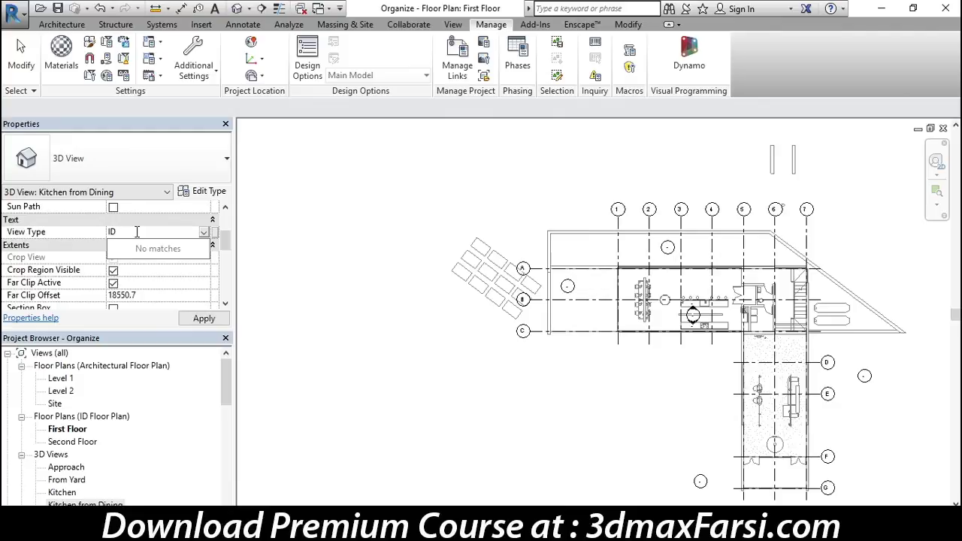
pyautogui.click(225, 320)
pyautogui.click(225, 320)
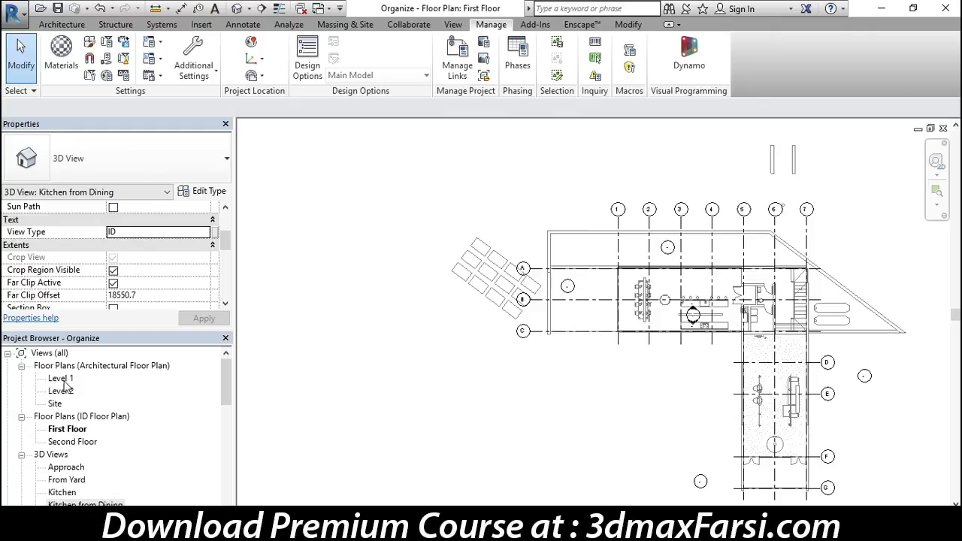
# Select the First Floor plan to check its still-blank View Type property
pyautogui.click(67, 430)
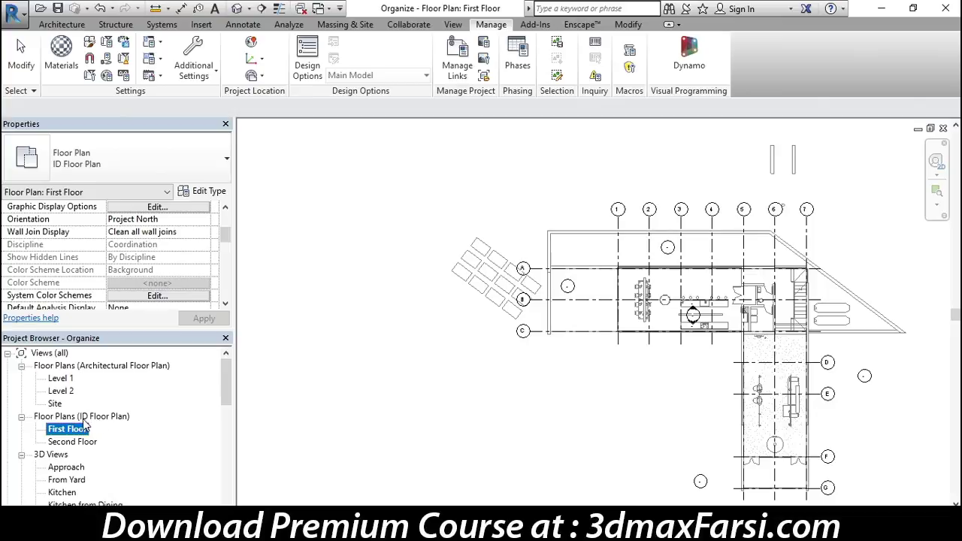
pyautogui.moveTo(228, 235); pyautogui.dragTo(227, 257)
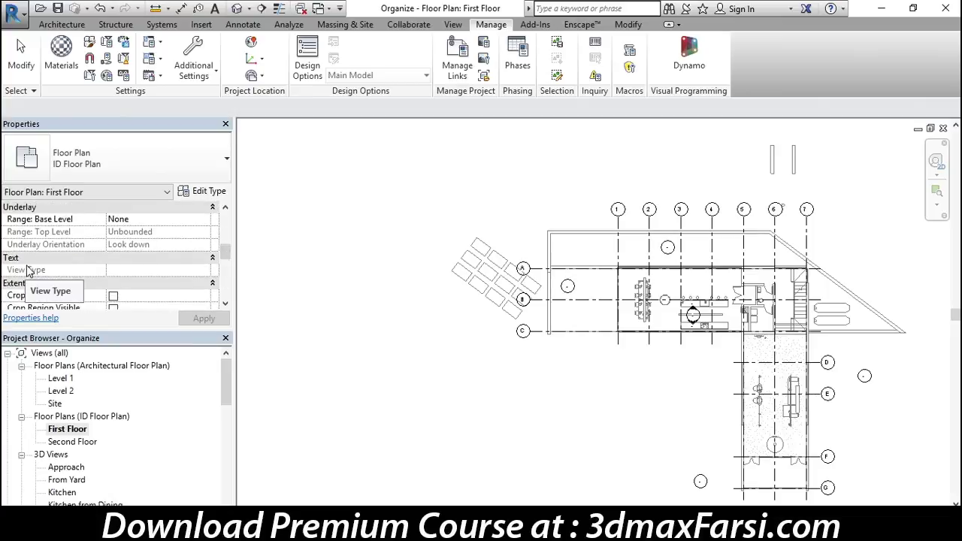
pyautogui.click(45, 345)
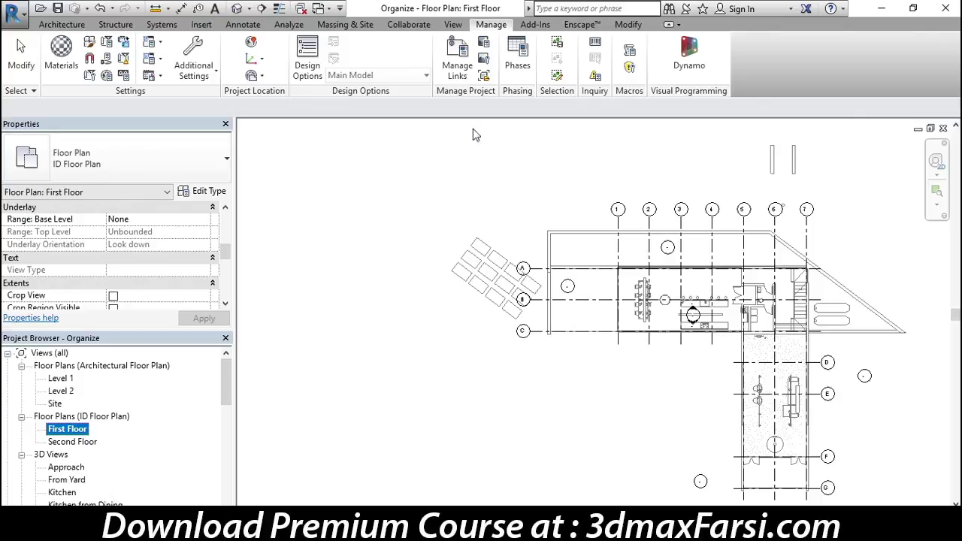
# In View Templates, choose ID as the ID template's View Type, keep it included, and confirm
pyautogui.click(453, 25)
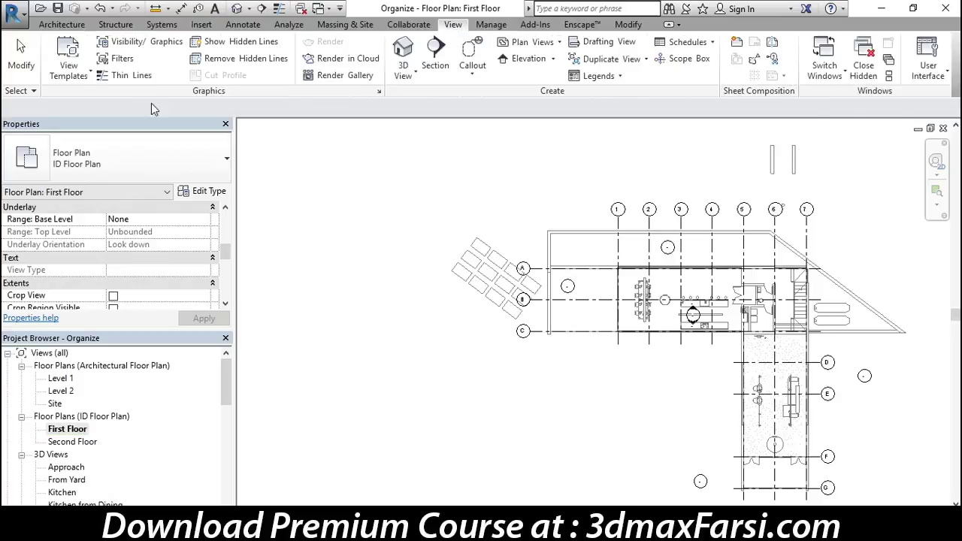
pyautogui.click(75, 78)
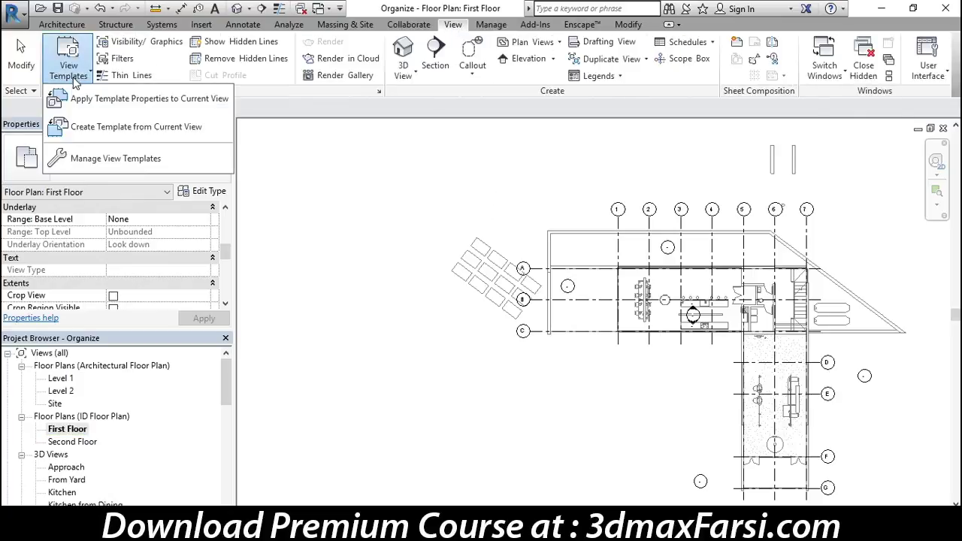
pyautogui.click(96, 158)
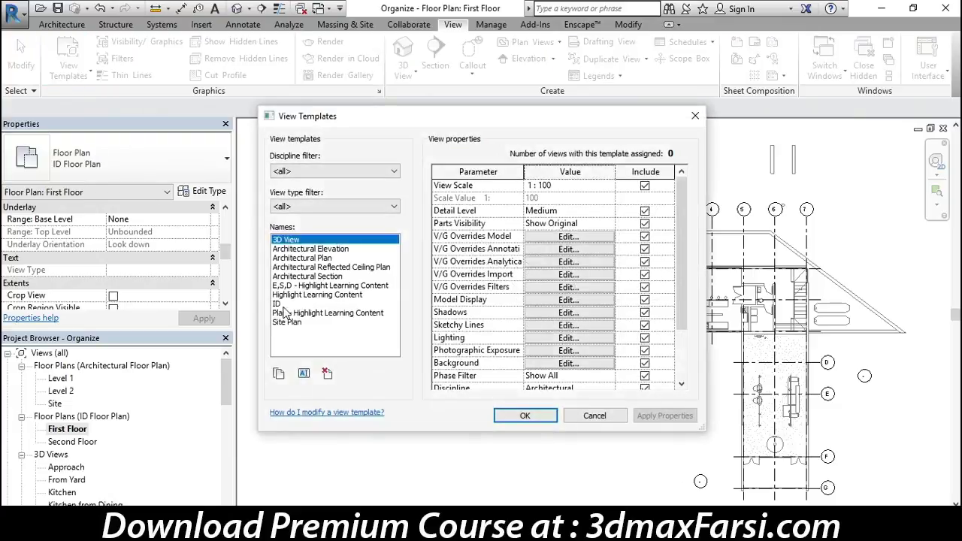
pyautogui.click(284, 305)
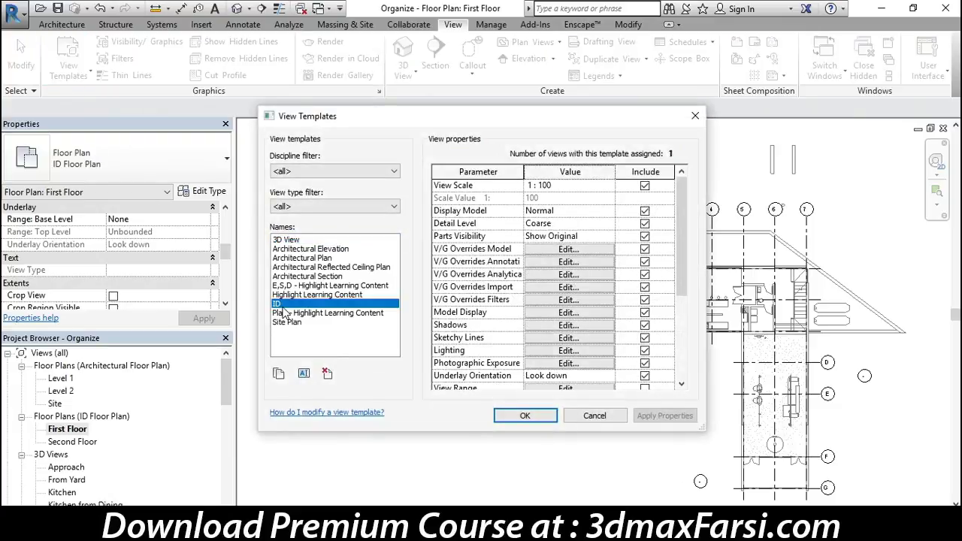
pyautogui.moveTo(678, 270); pyautogui.dragTo(684, 357)
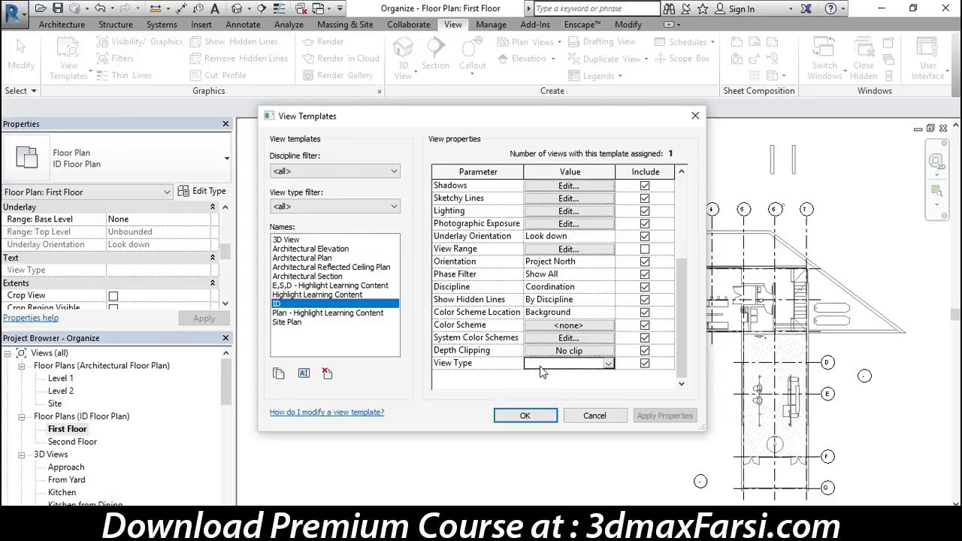
pyautogui.click(609, 363)
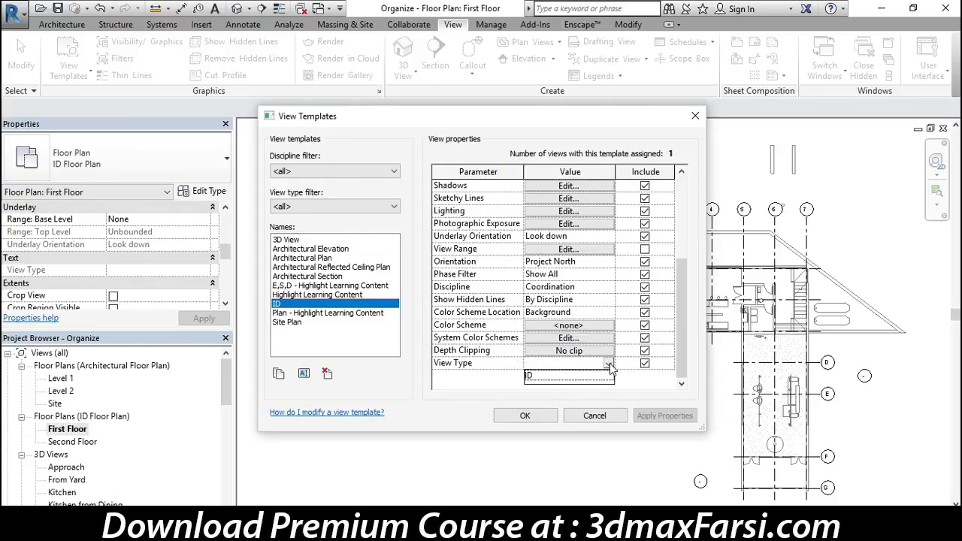
pyautogui.click(536, 377)
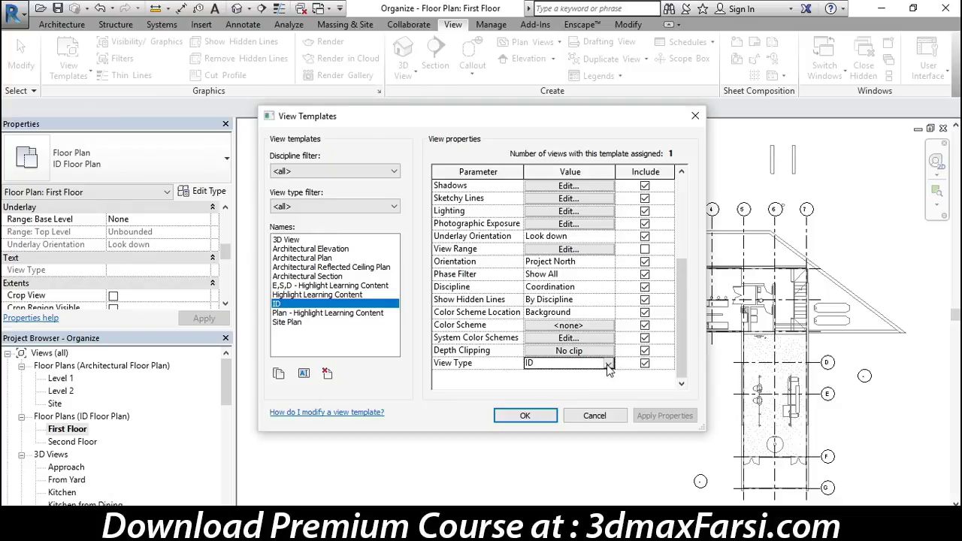
pyautogui.click(524, 415)
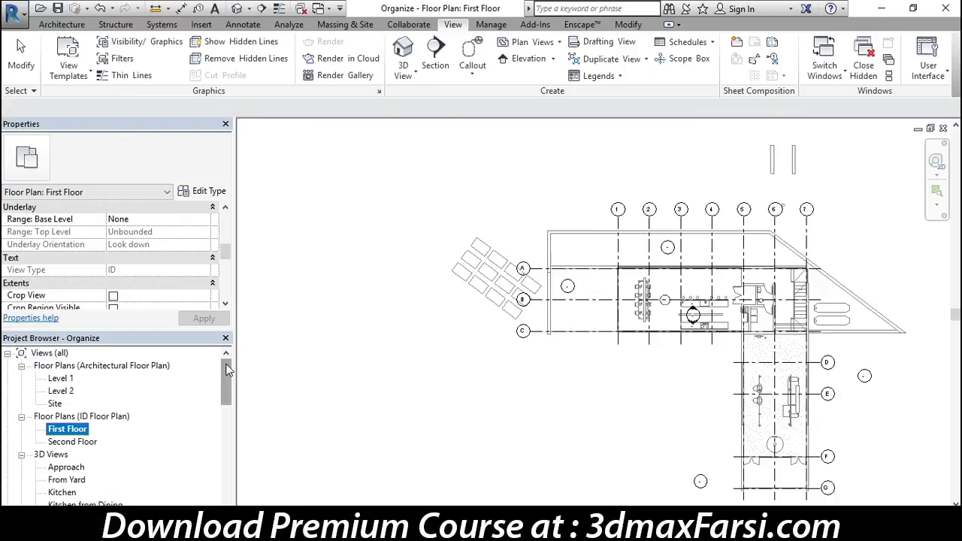
# Create a new browser organization named 'View Type' from Views (all)
pyautogui.click(49, 353)
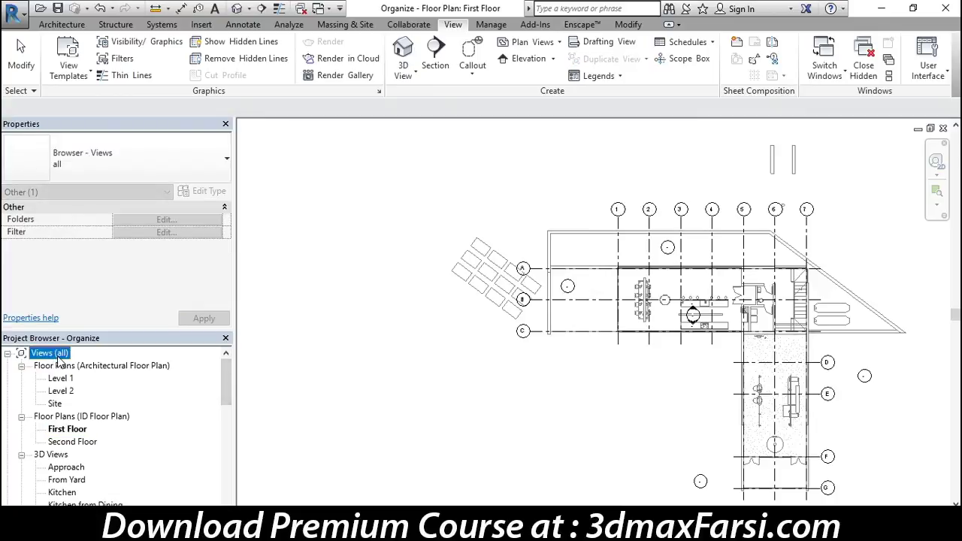
pyautogui.rightClick(58, 359)
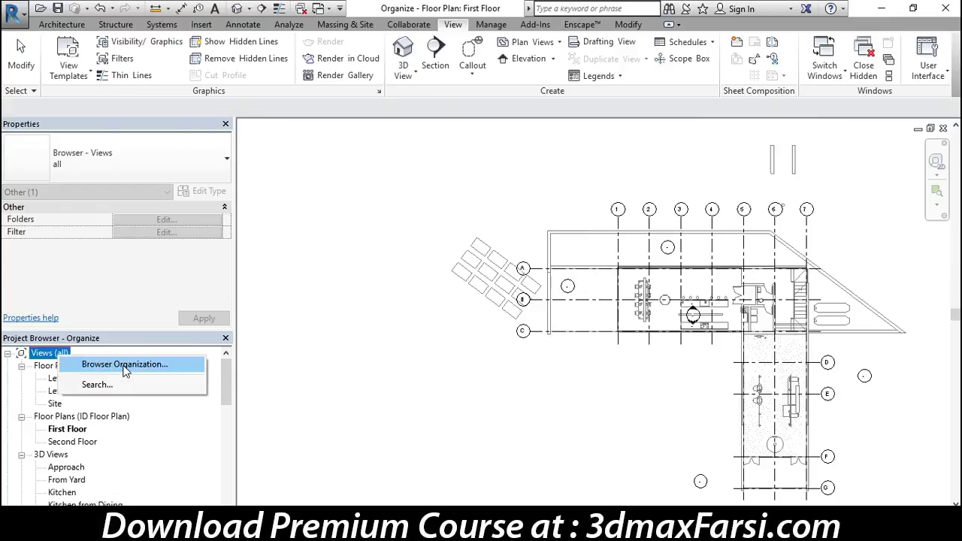
pyautogui.click(125, 366)
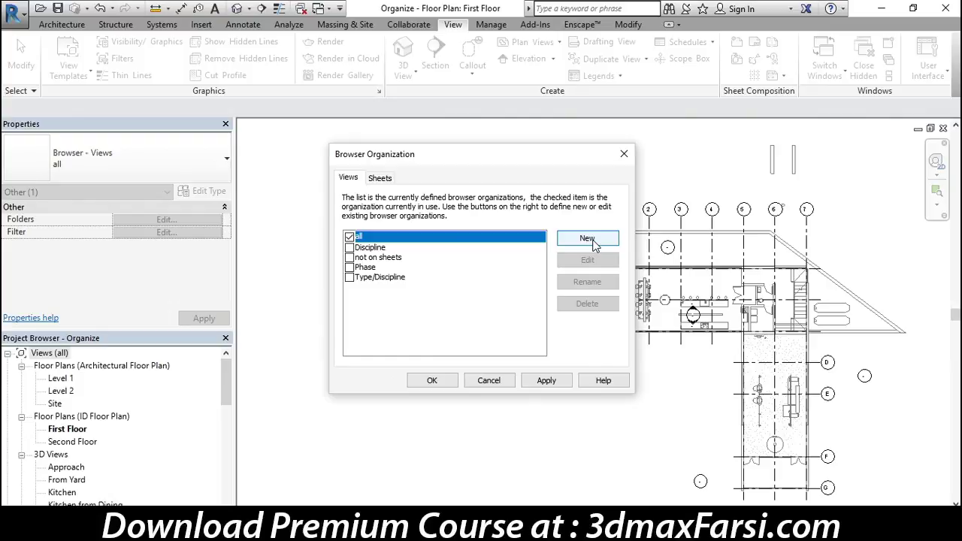
pyautogui.click(594, 246)
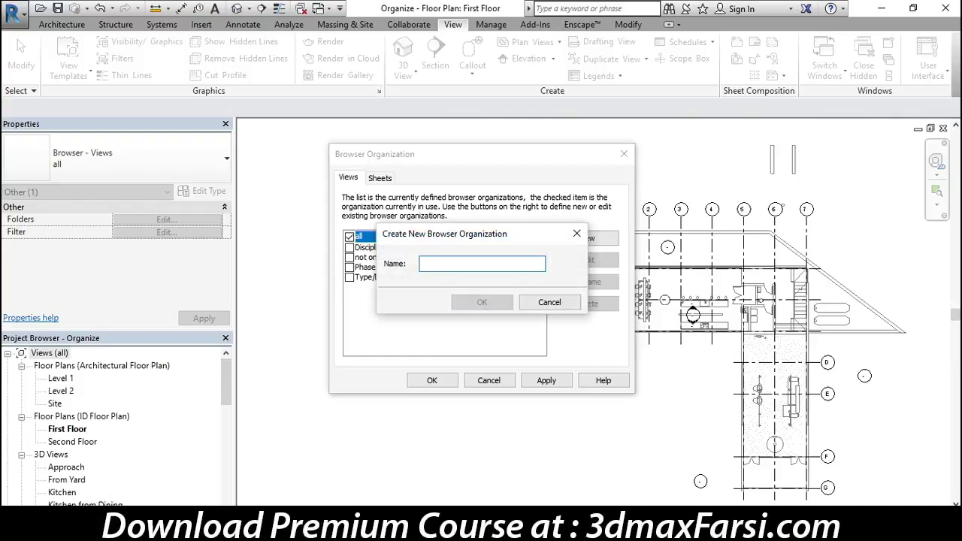
pyautogui.write('View Type')
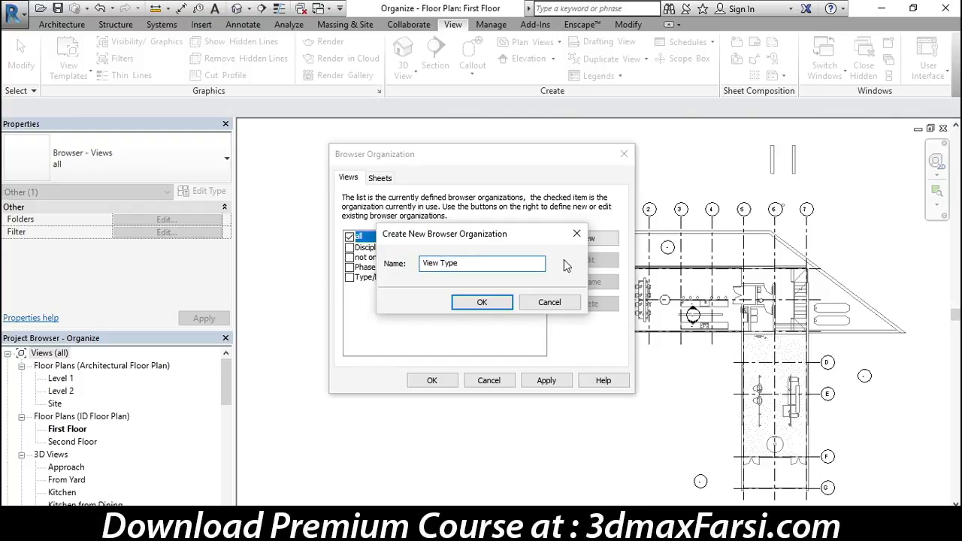
pyautogui.click(489, 302)
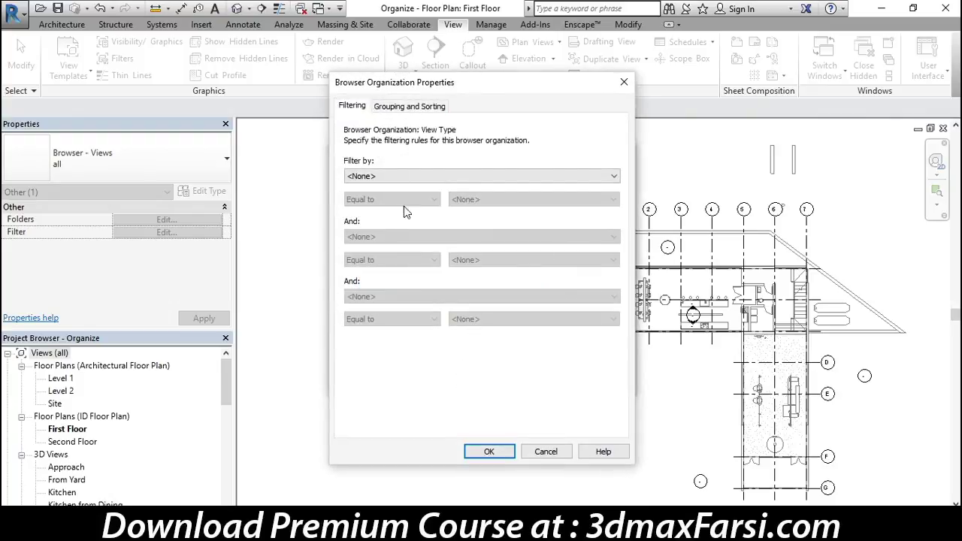
# Filter the organization by View Type equal to ID and check it as active
pyautogui.click(388, 179)
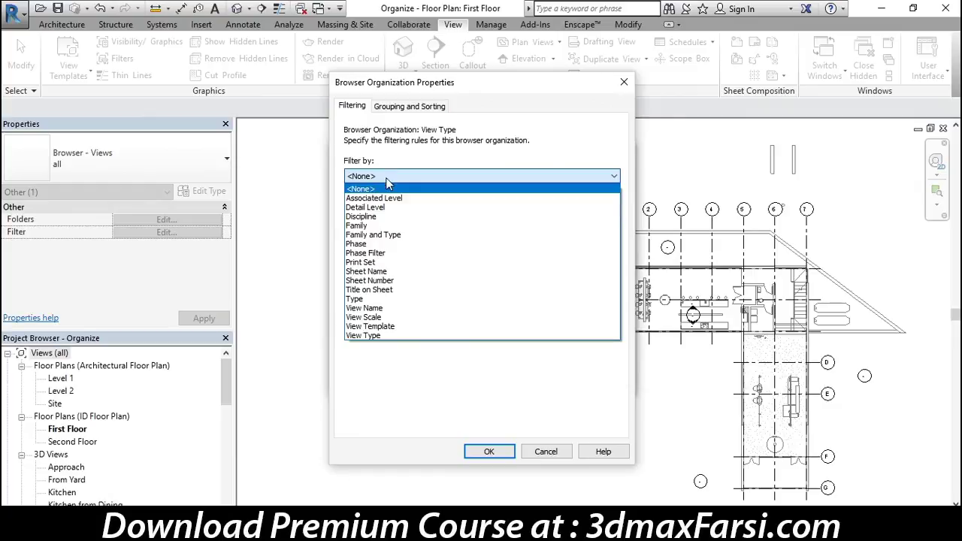
pyautogui.click(381, 338)
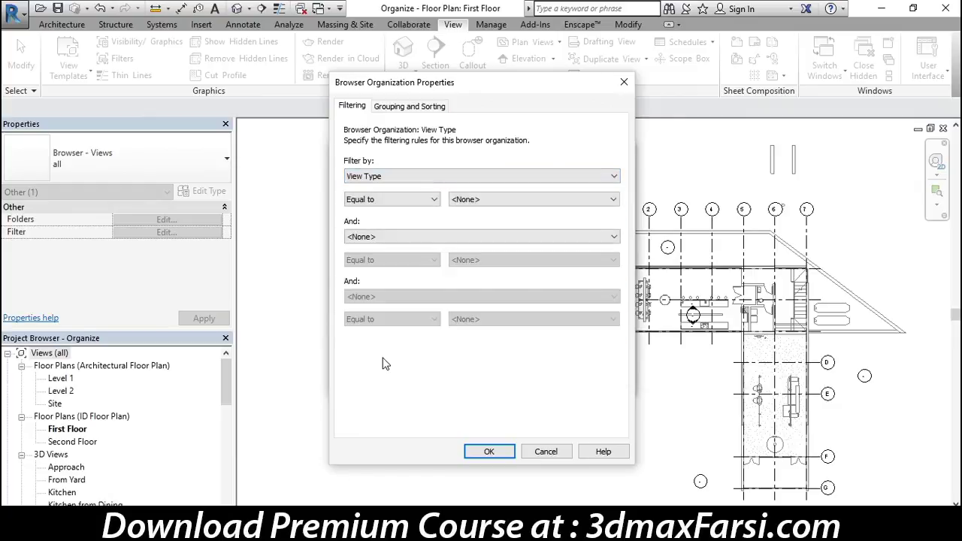
pyautogui.click(479, 199)
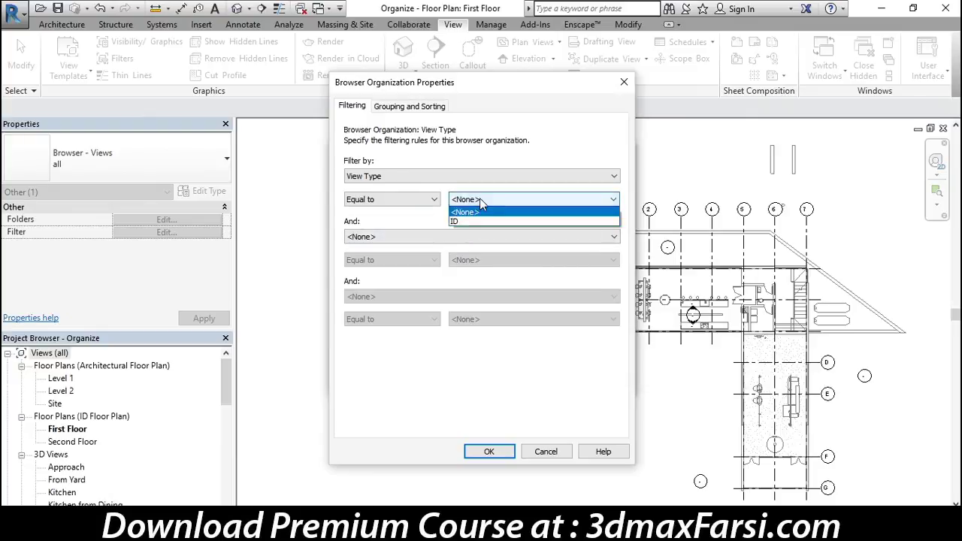
pyautogui.click(461, 222)
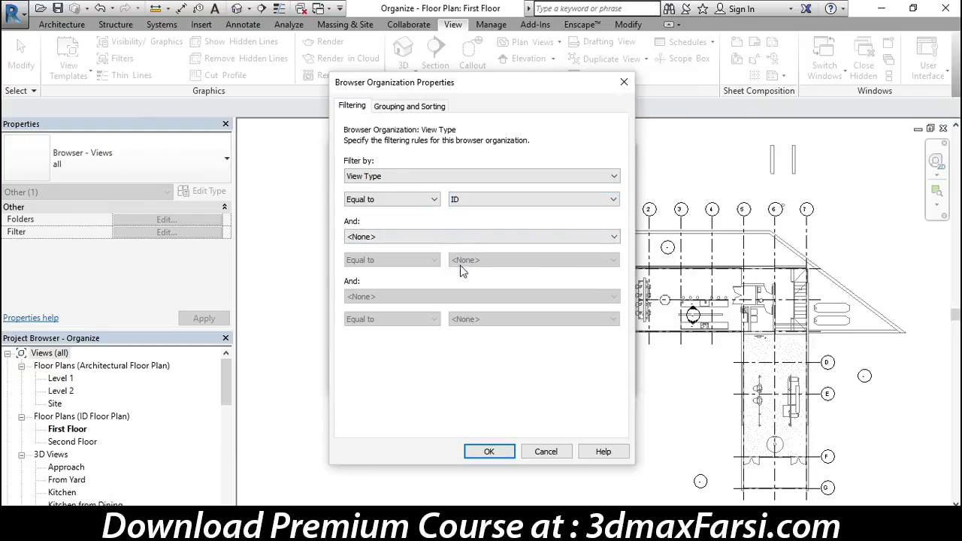
pyautogui.click(494, 450)
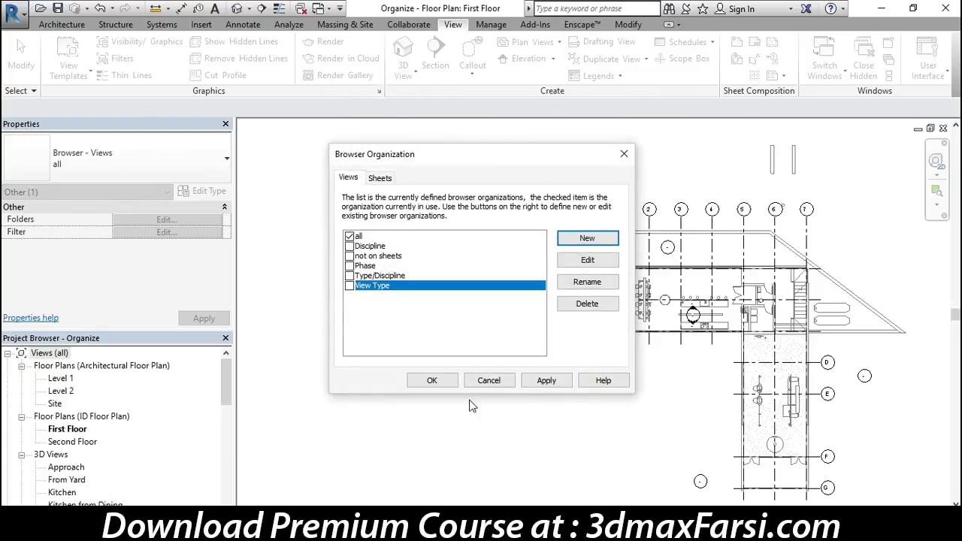
pyautogui.click(350, 286)
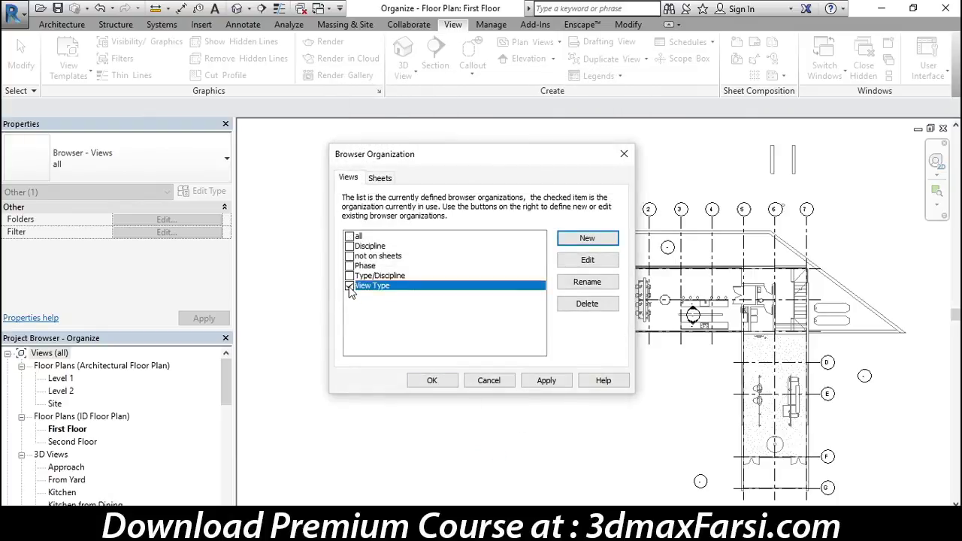
# Apply the View Type organization, then switch the browser back to the all organization
pyautogui.click(456, 381)
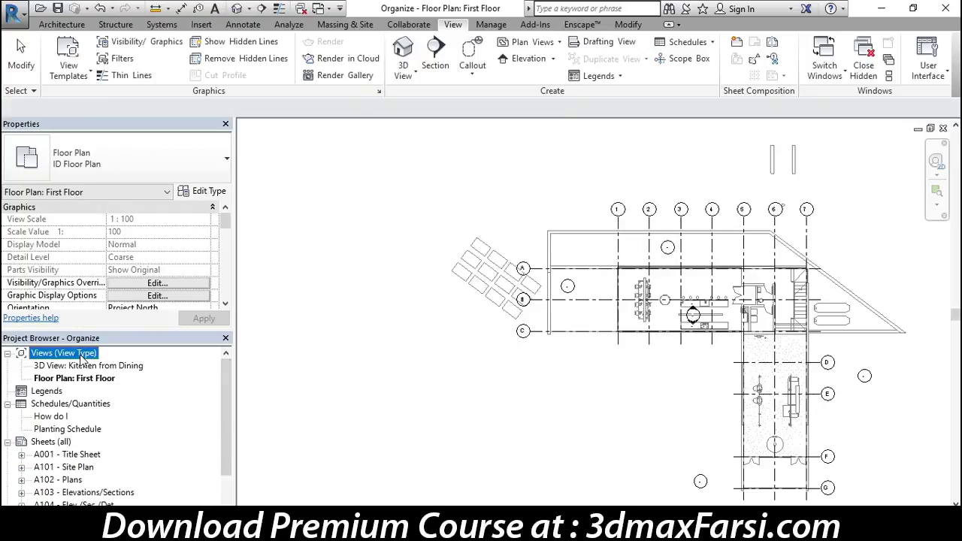
pyautogui.rightClick(83, 361)
pyautogui.click(118, 366)
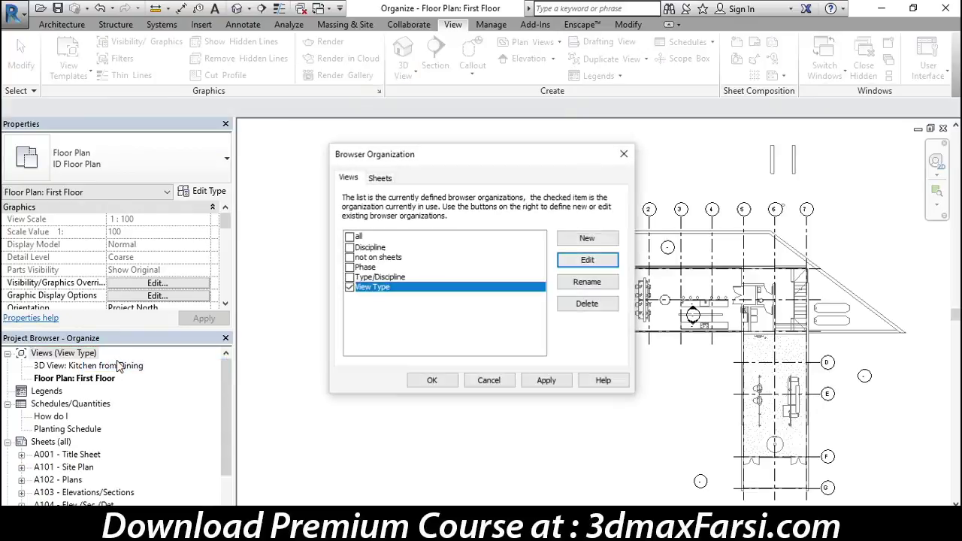
pyautogui.click(350, 237)
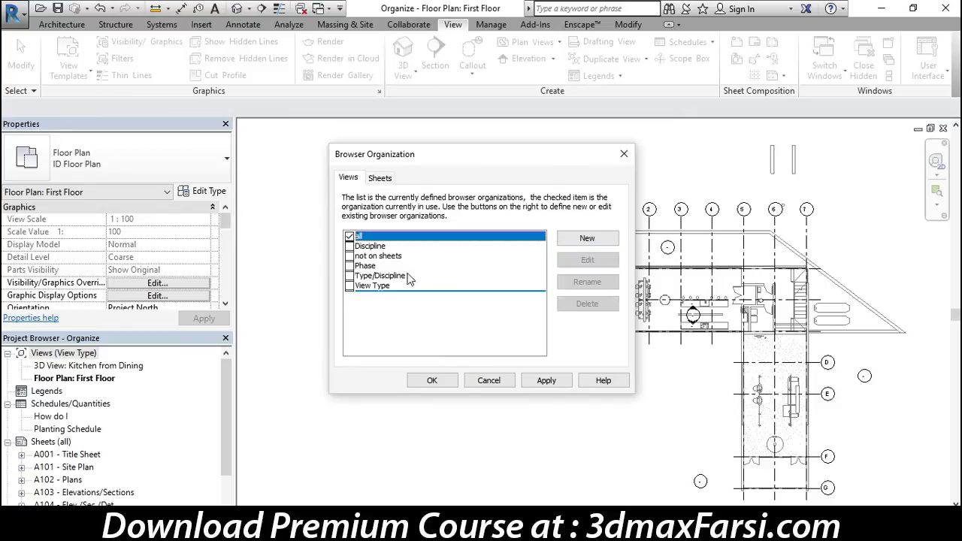
pyautogui.click(433, 380)
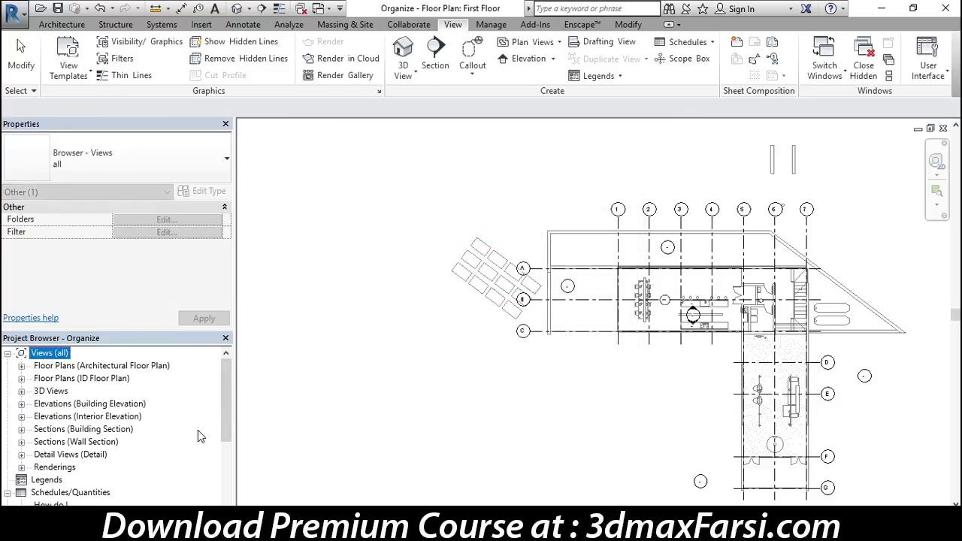
# Under ID Floor Plan, select Second Floor and pick ID for its View Type
pyautogui.click(21, 378)
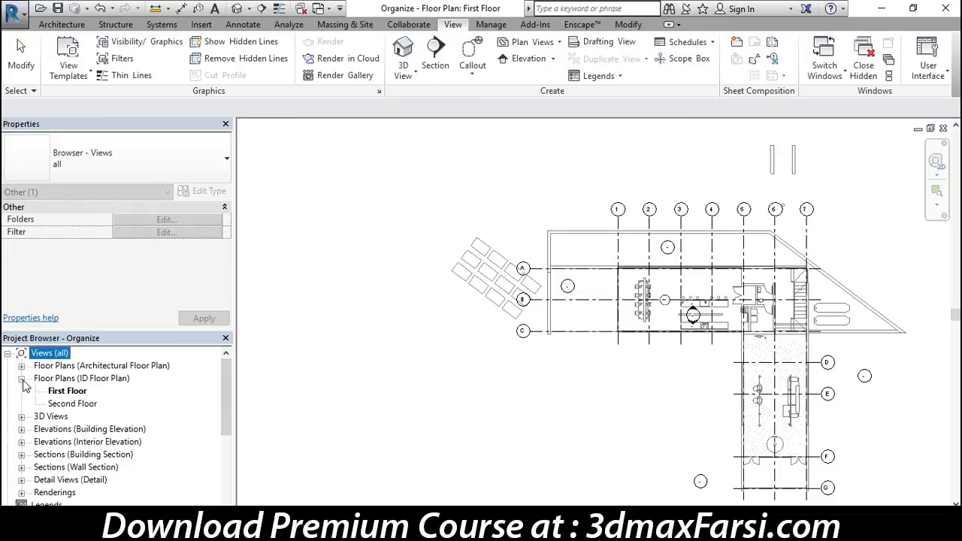
pyautogui.click(70, 405)
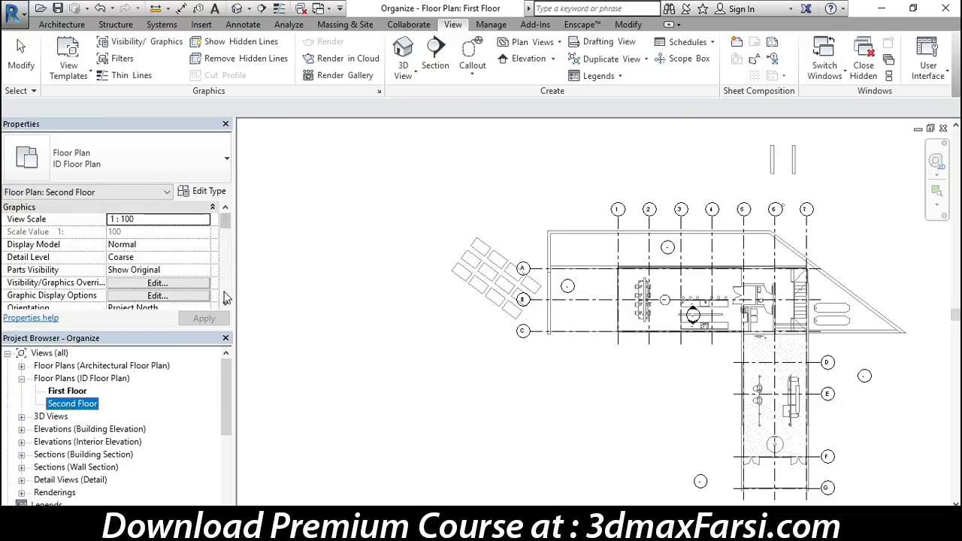
pyautogui.scroll(-5, 230, 295)
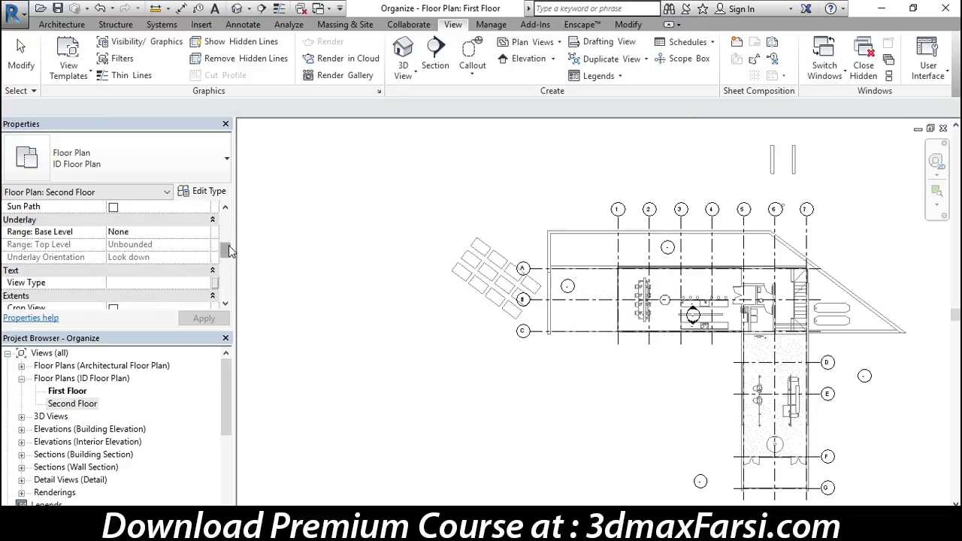
pyautogui.click(175, 282)
pyautogui.click(203, 283)
pyautogui.click(158, 296)
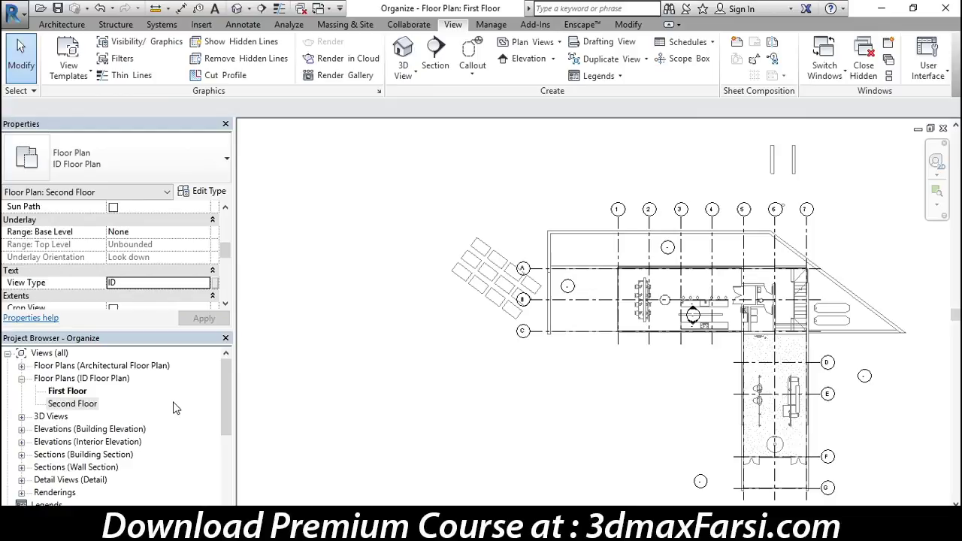
# Enter Arch as the View Type for the Level 1, Level 2 and Site floor plans
pyautogui.click(21, 366)
pyautogui.click(60, 379)
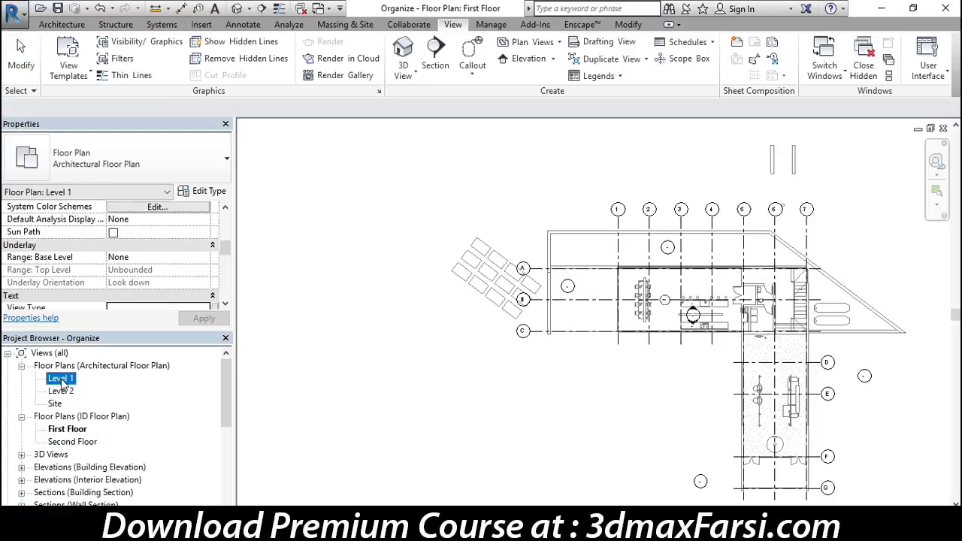
pyautogui.scroll(-1, 150, 303)
pyautogui.click(136, 270)
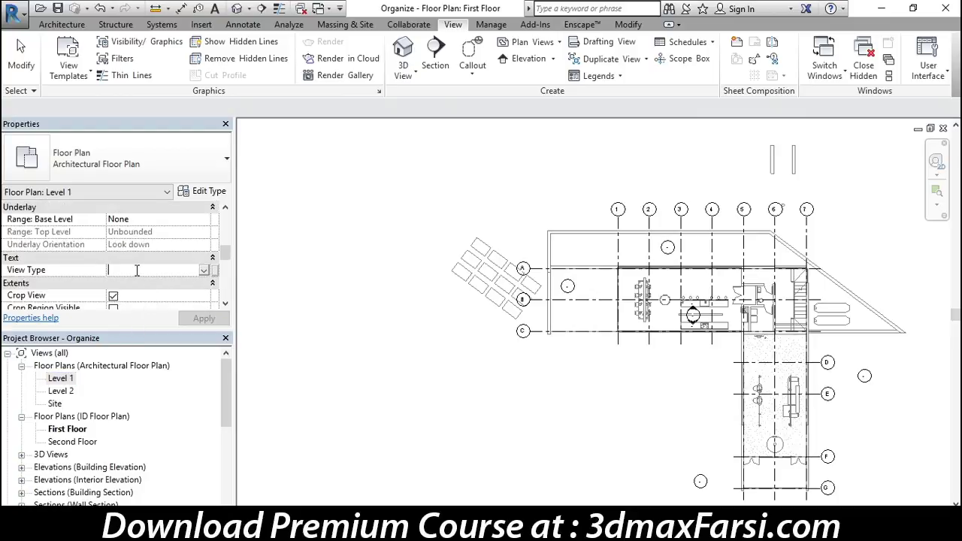
pyautogui.write('Arch')
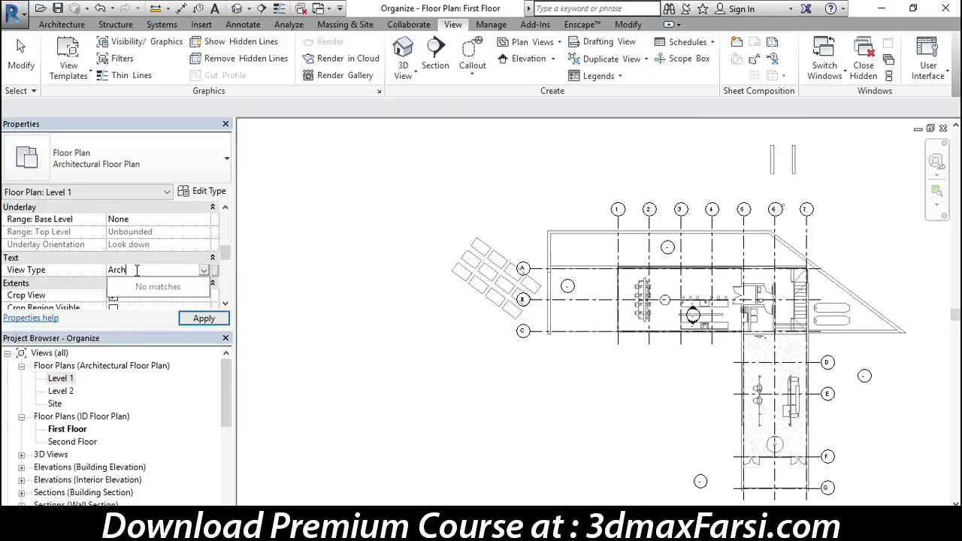
pyautogui.click(66, 392)
pyautogui.click(143, 270)
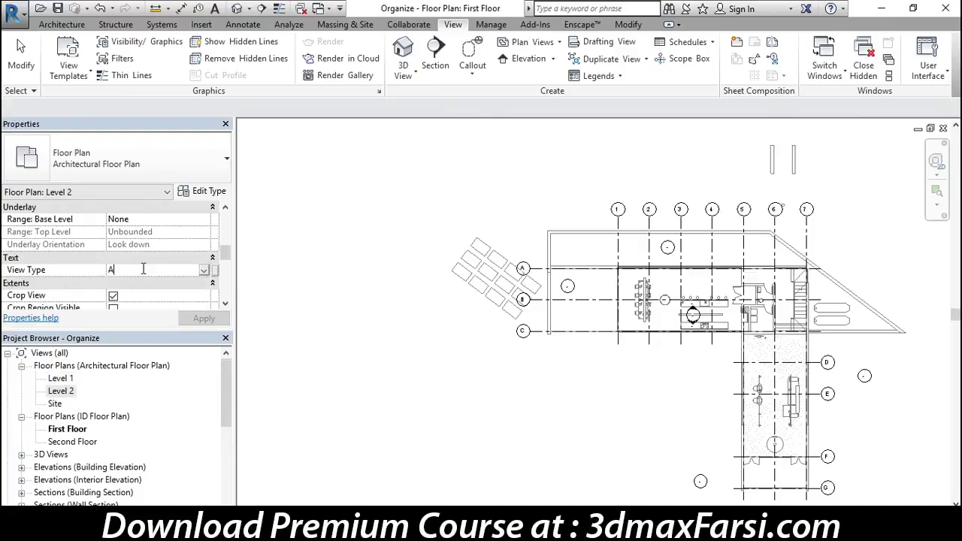
pyautogui.write('Arch')
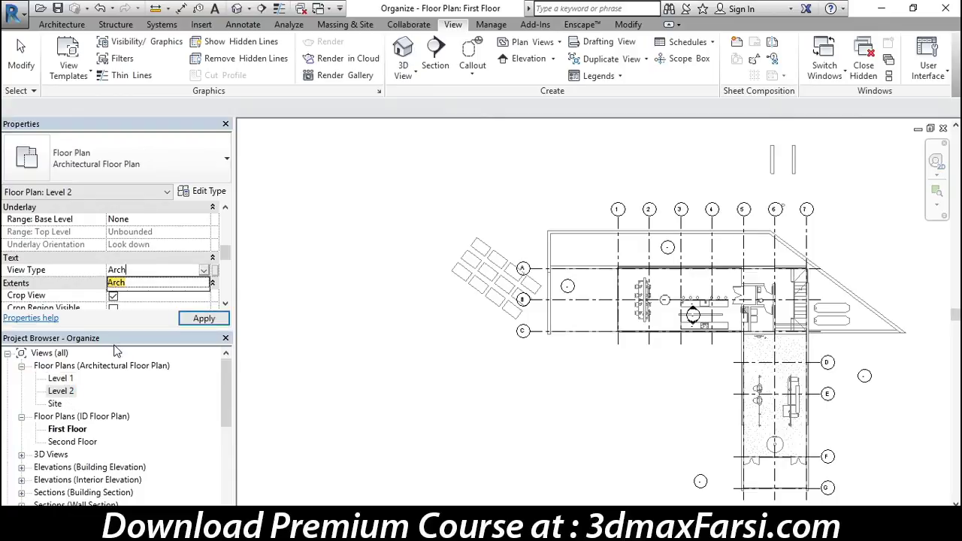
pyautogui.click(60, 404)
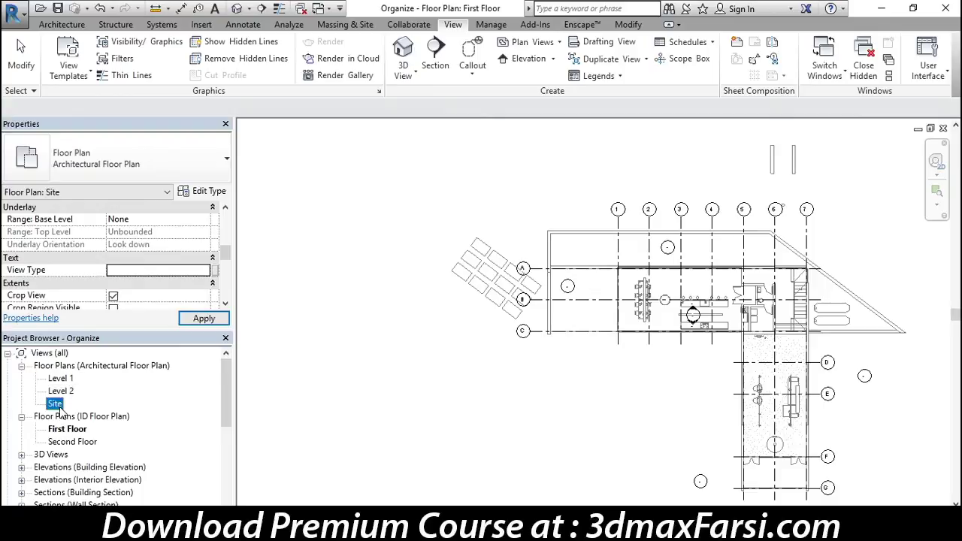
pyautogui.click(140, 270)
pyautogui.write('Arch')
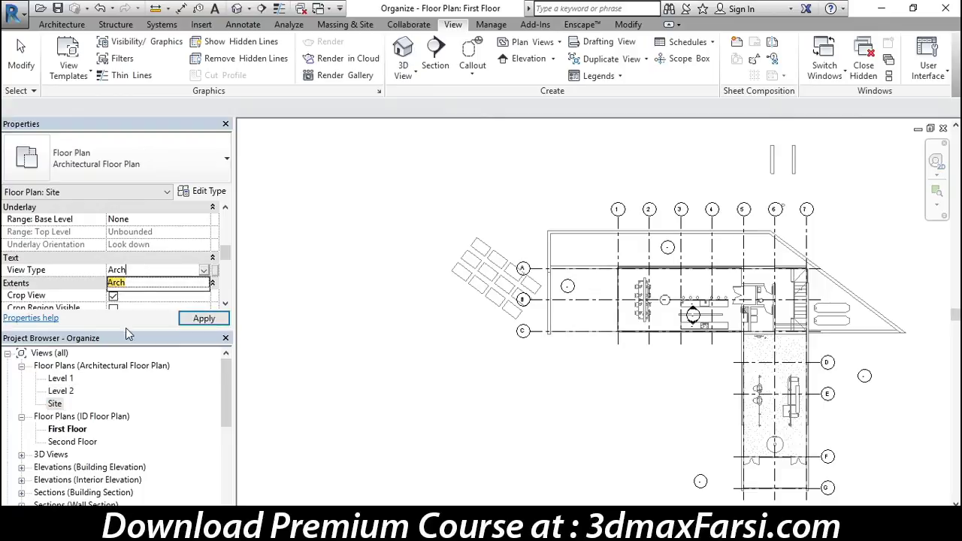
pyautogui.click(61, 353)
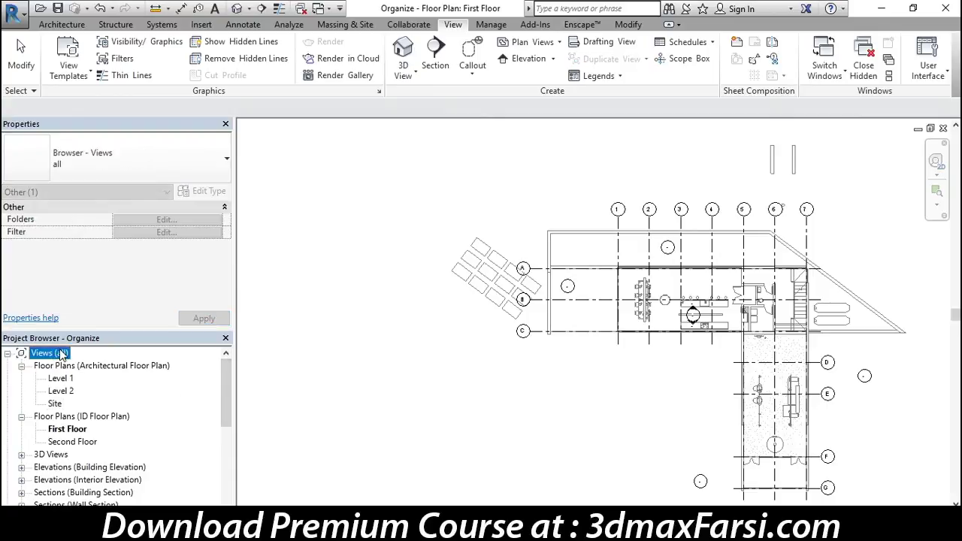
# Activate the View Type browser organization, then reopen the Browser Organization settings
pyautogui.rightClick(59, 356)
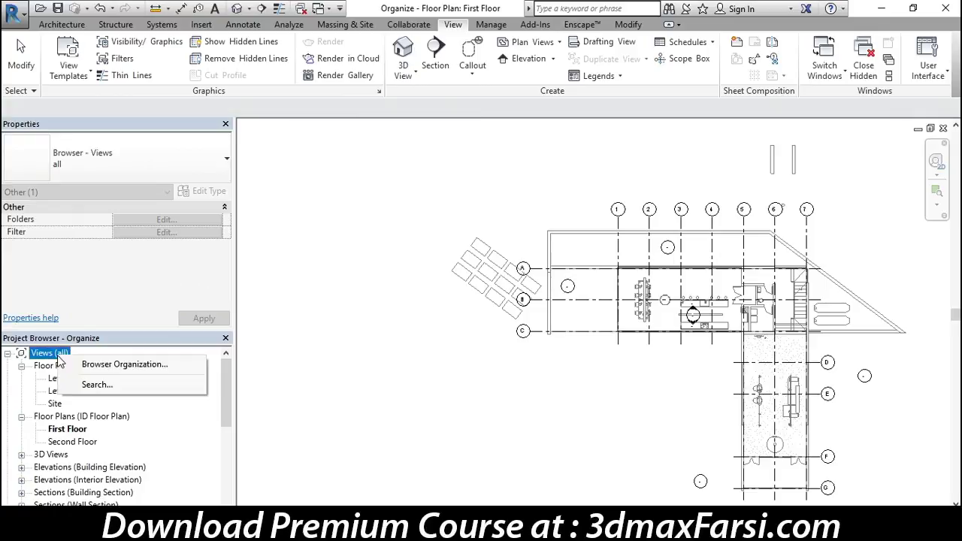
pyautogui.click(113, 365)
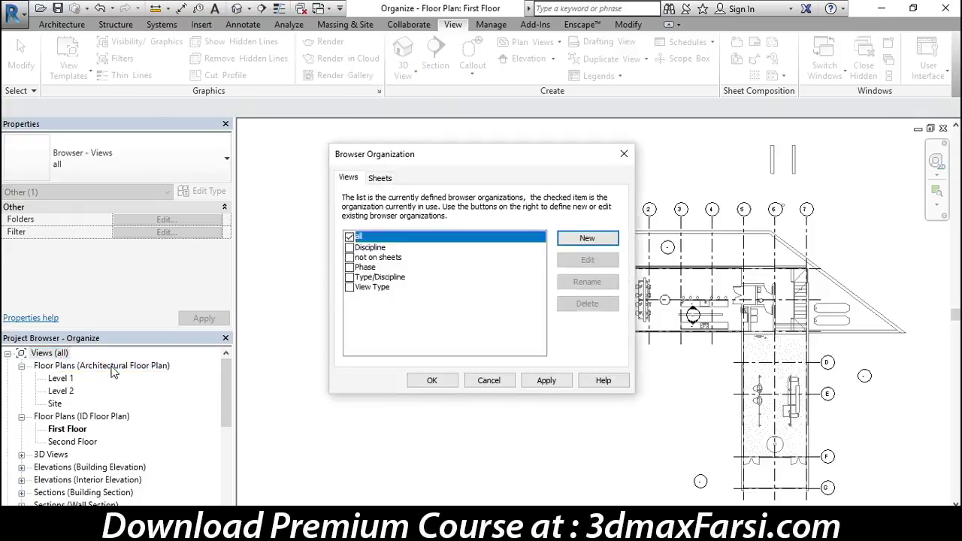
pyautogui.click(349, 287)
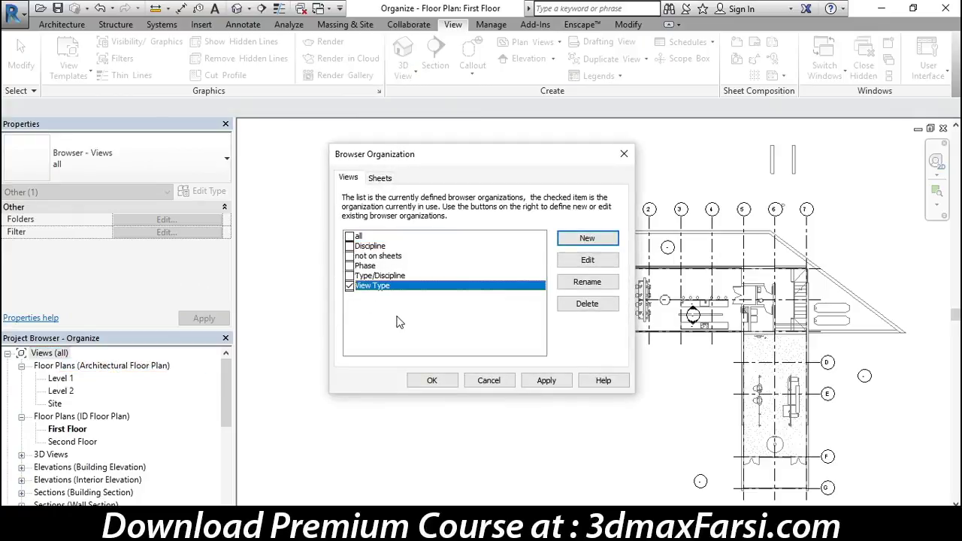
pyautogui.click(444, 384)
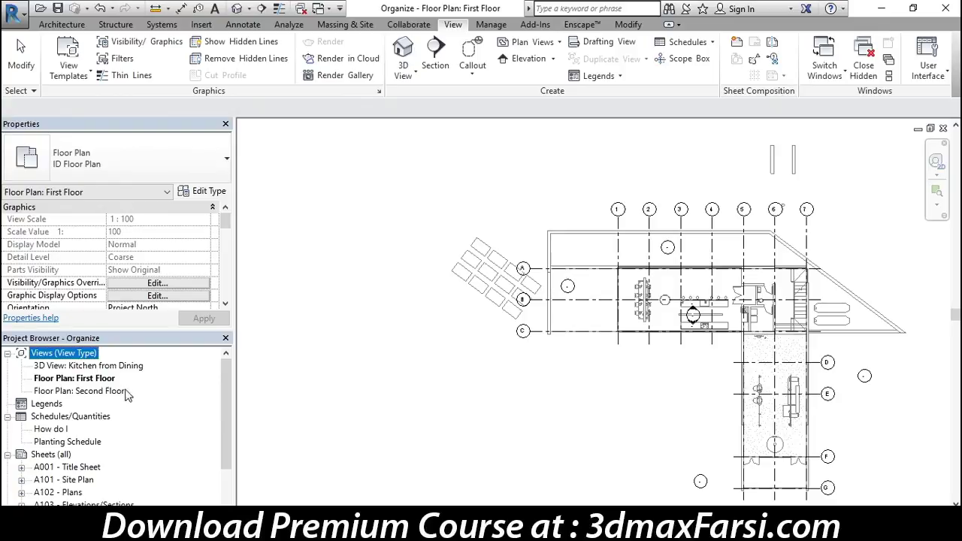
pyautogui.rightClick(71, 355)
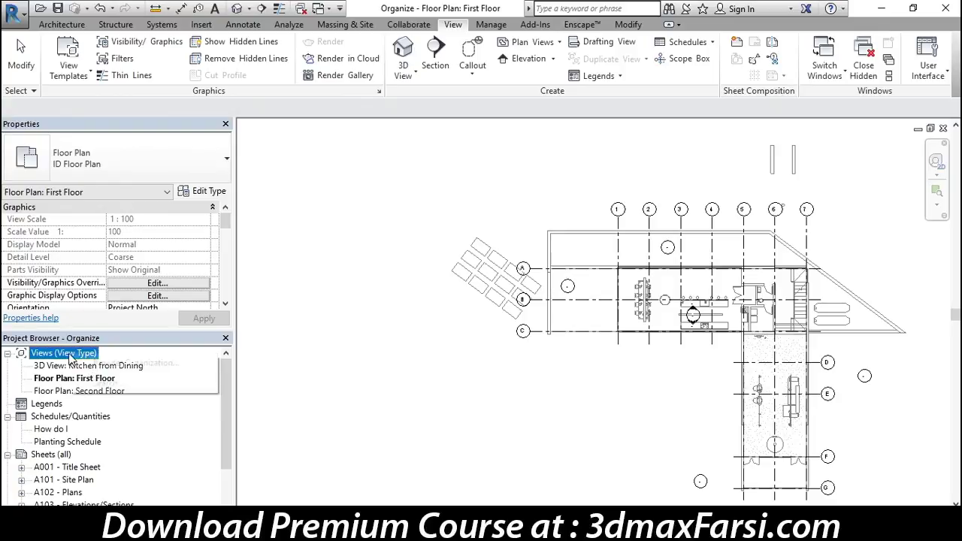
pyautogui.click(113, 364)
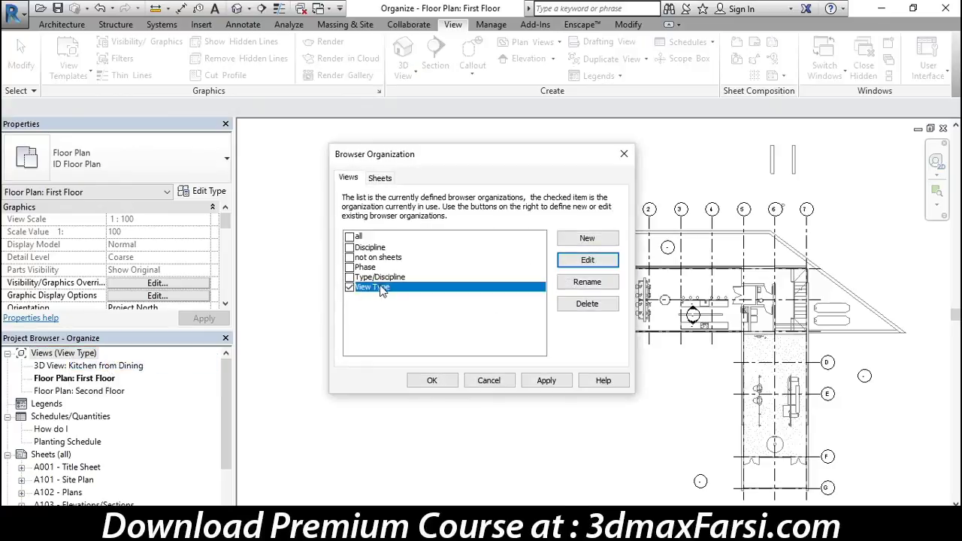
# Rename the View Type browser organization to ID
pyautogui.click(591, 284)
pyautogui.write('ID')
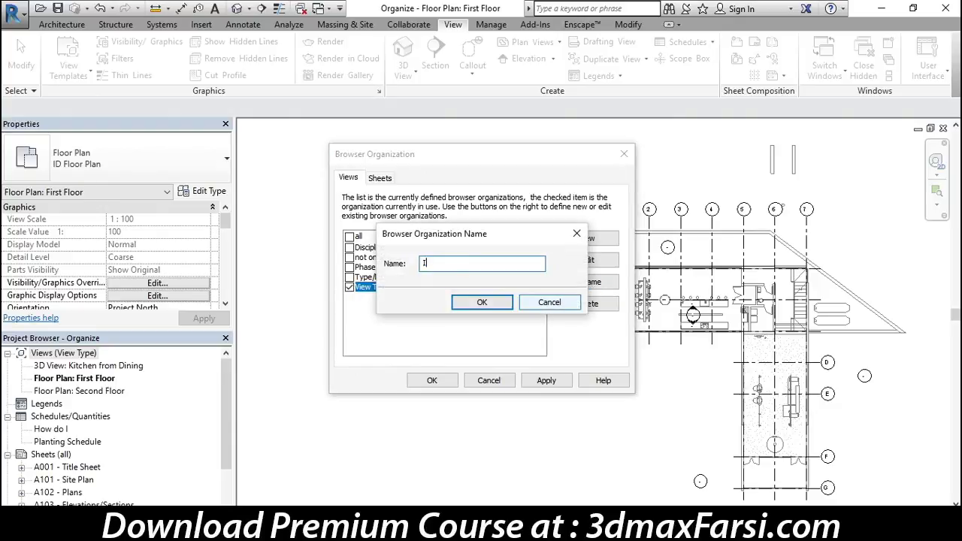
pyautogui.click(482, 302)
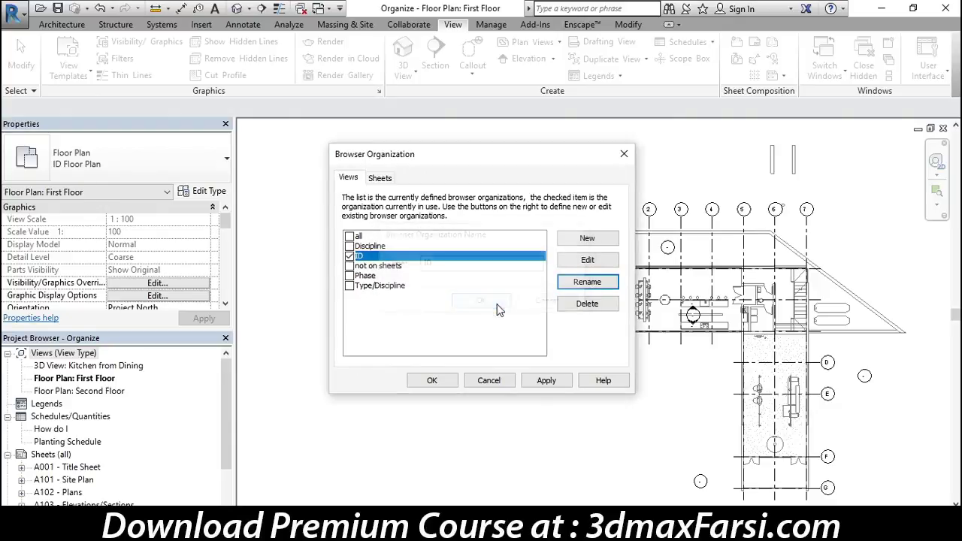
# Add an Arch organization filtering View Type equal to Arch, keeping ID active
pyautogui.click(587, 239)
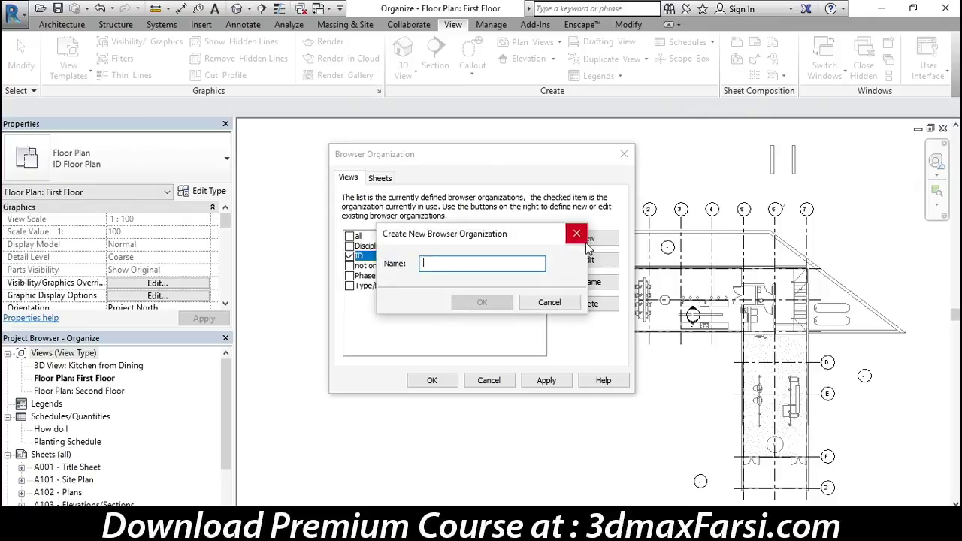
pyautogui.write('A')
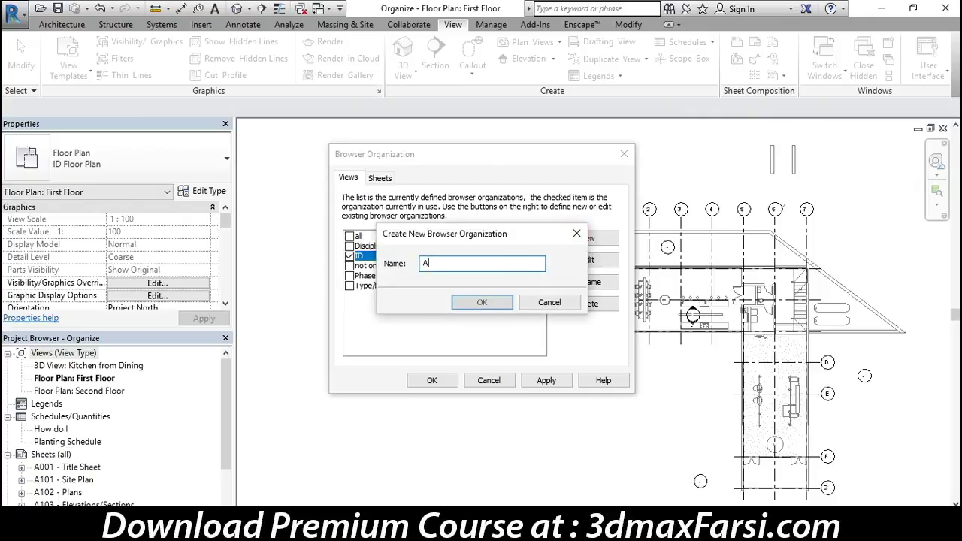
pyautogui.write('rch')
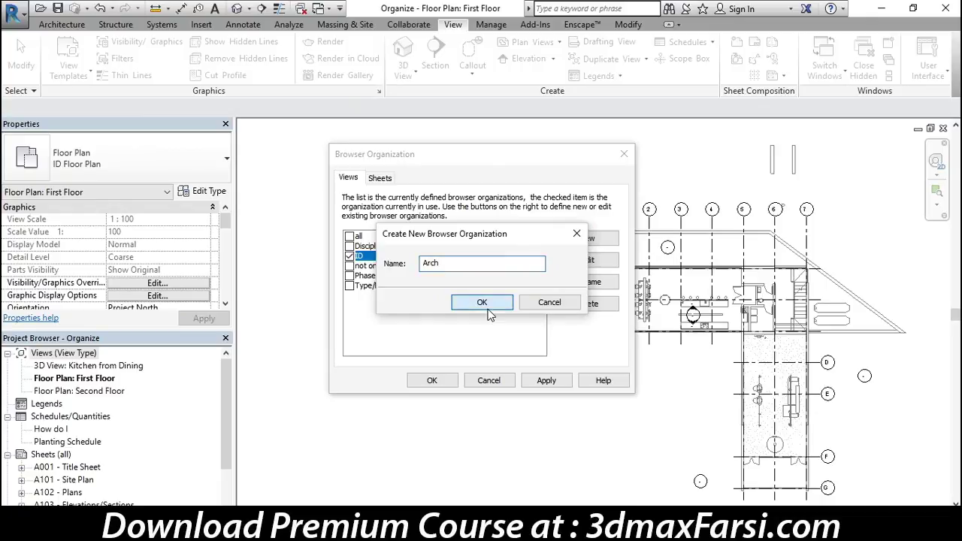
pyautogui.click(488, 308)
pyautogui.click(393, 175)
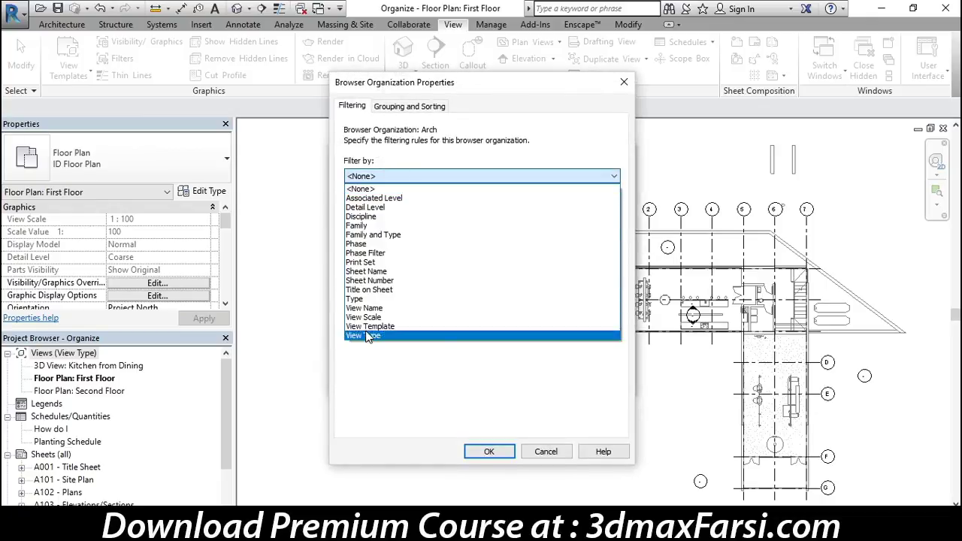
pyautogui.click(368, 335)
pyautogui.click(490, 200)
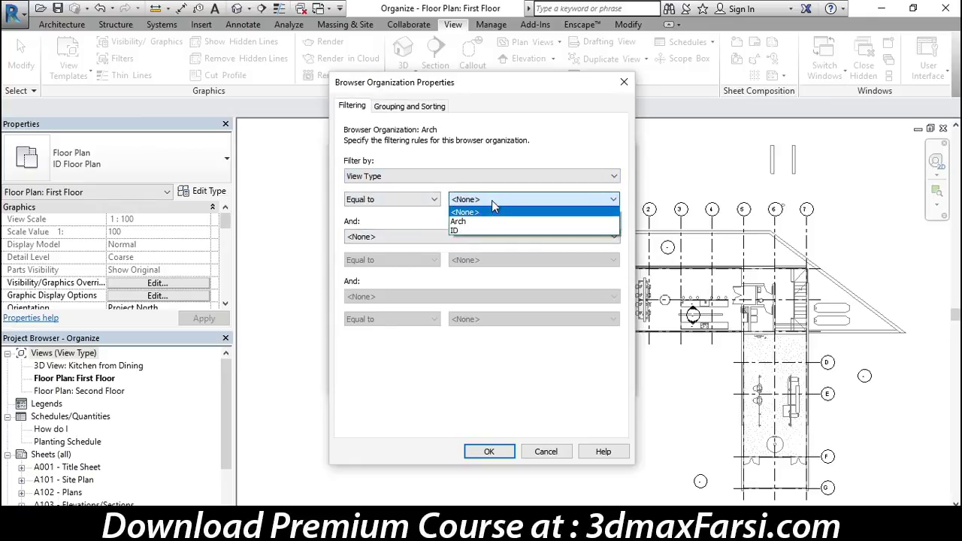
pyautogui.click(478, 211)
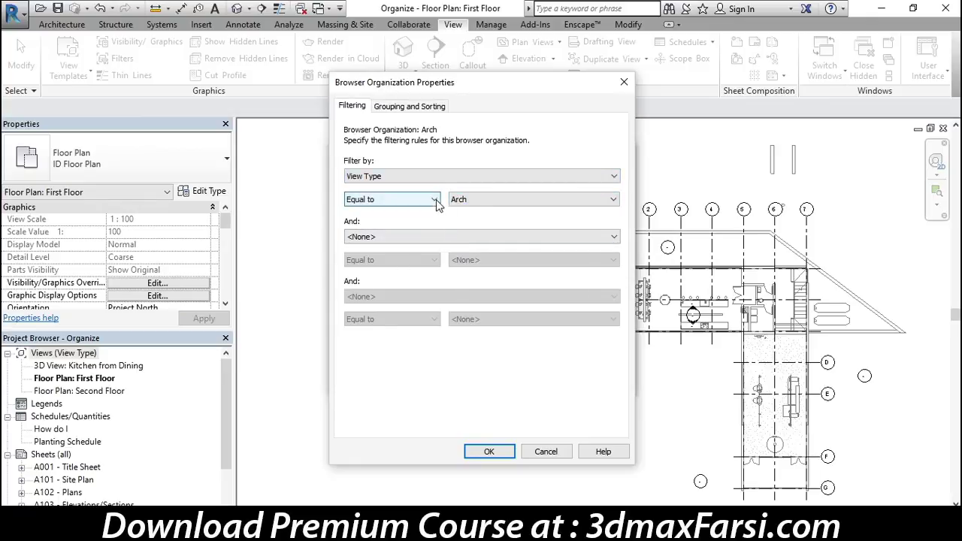
pyautogui.click(491, 452)
pyautogui.click(432, 381)
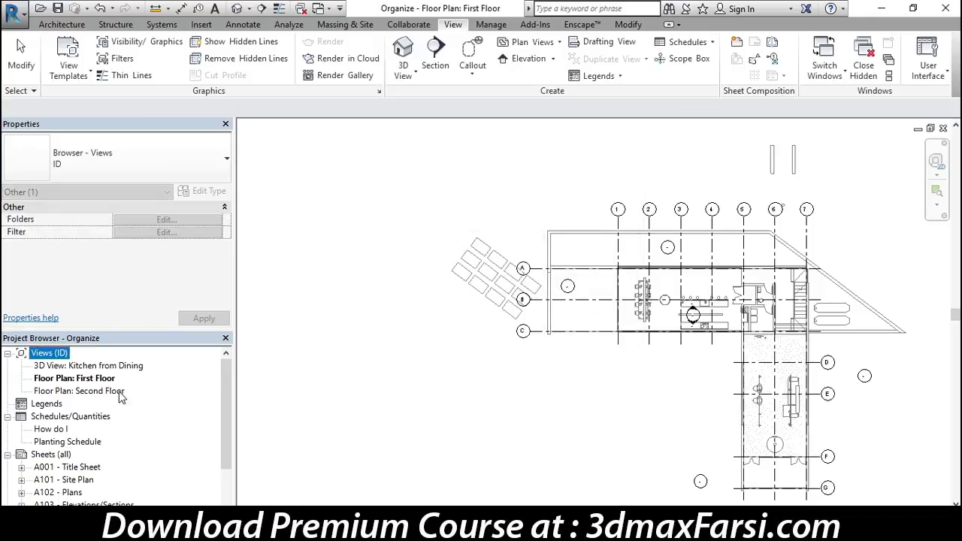
# Set Arch as the current Project Browser organization in the Browser Organization dialog
pyautogui.rightClick(44, 351)
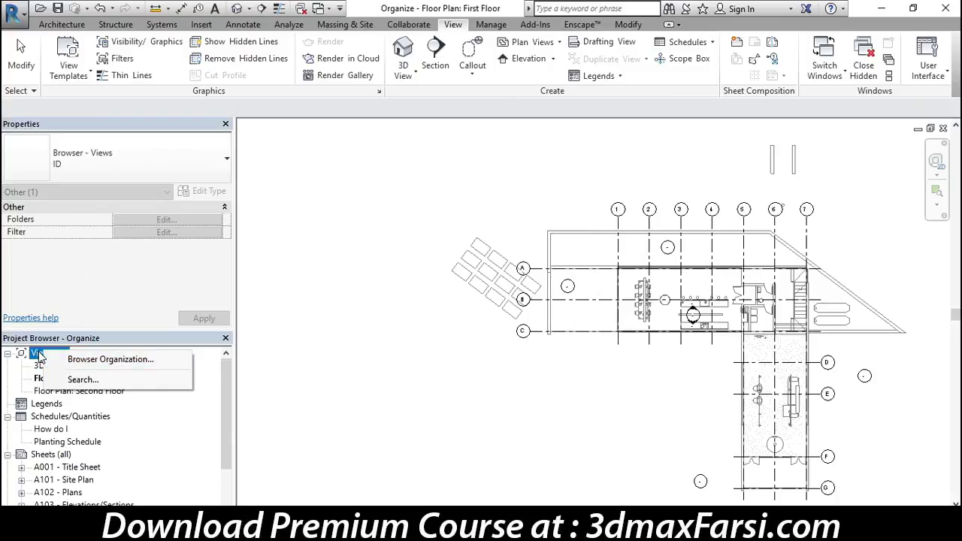
pyautogui.click(105, 359)
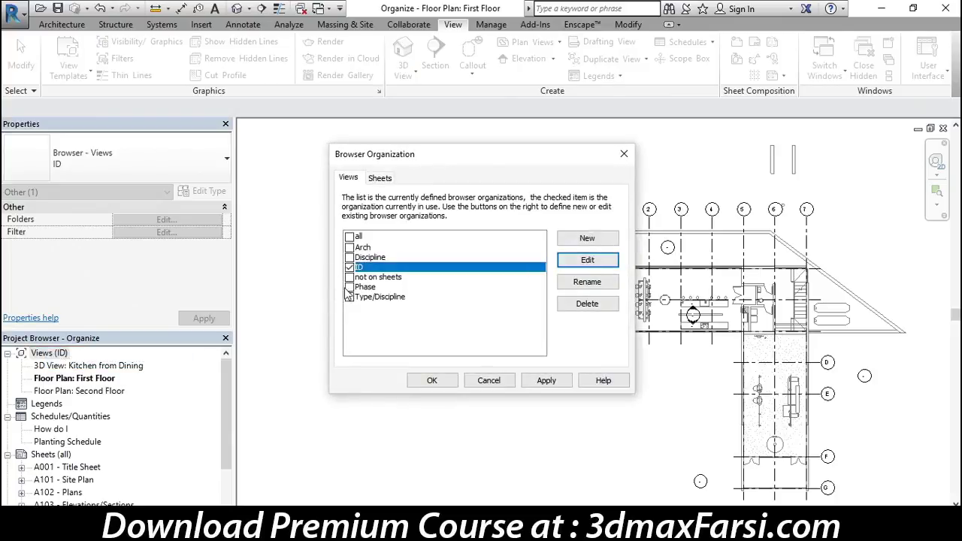
pyautogui.click(351, 248)
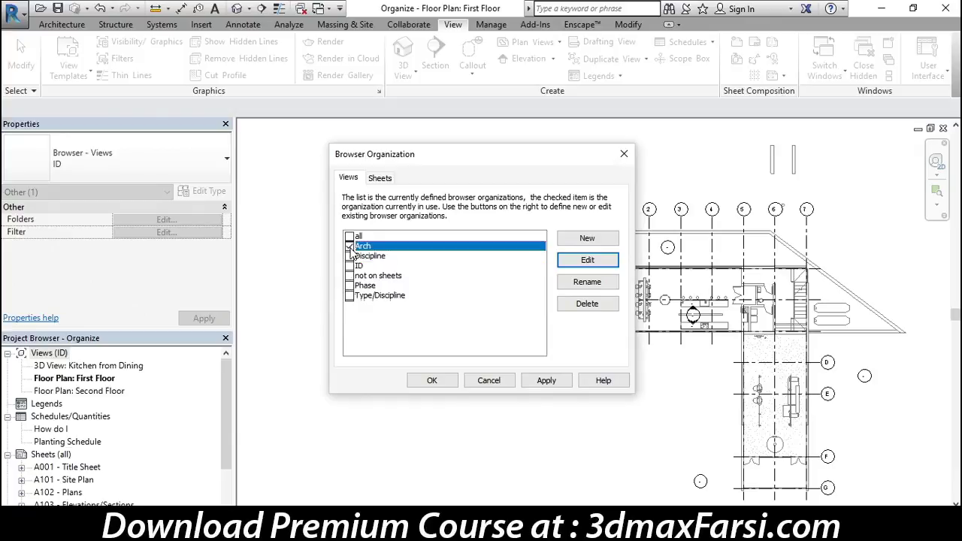
pyautogui.click(432, 380)
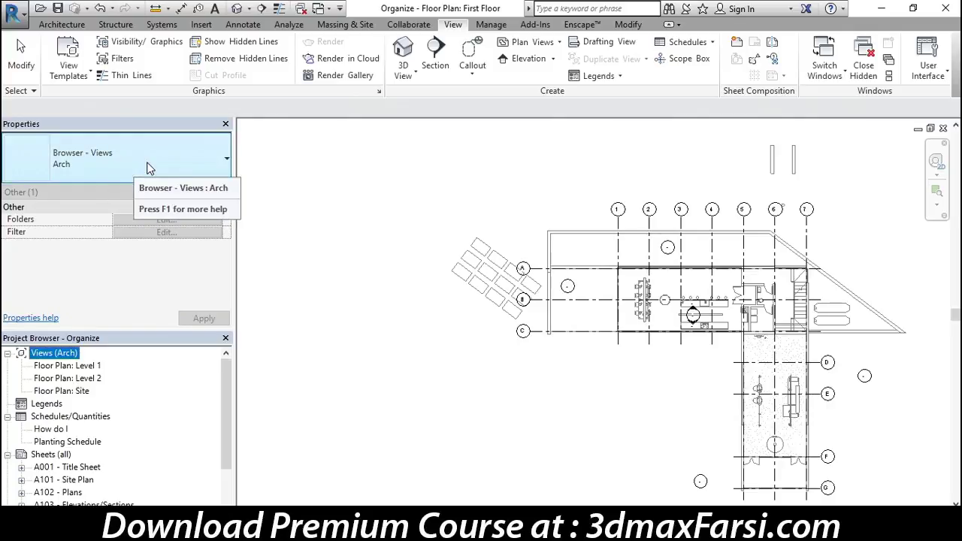
# Cycle the Browser - Views type in Properties through ID, then Arch, then back to all
pyautogui.click(148, 168)
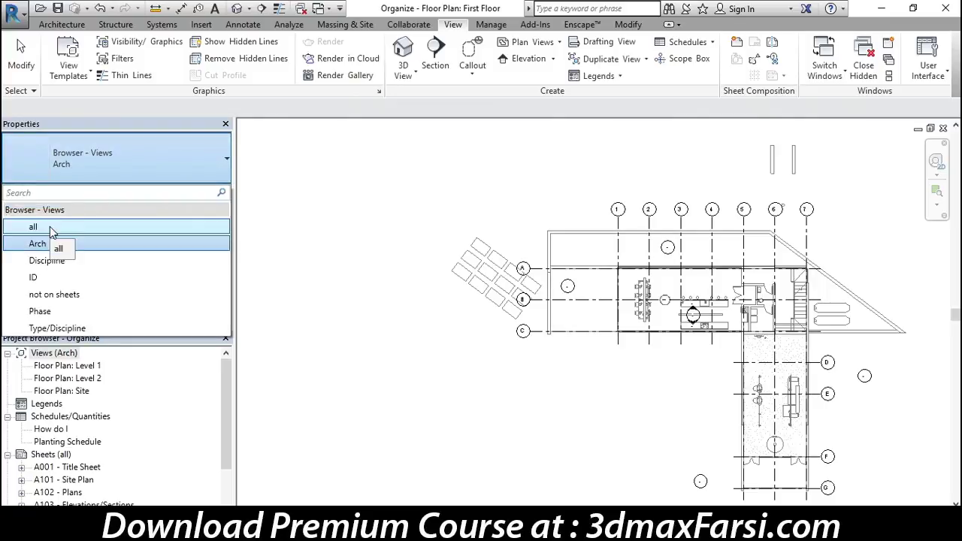
pyautogui.click(51, 277)
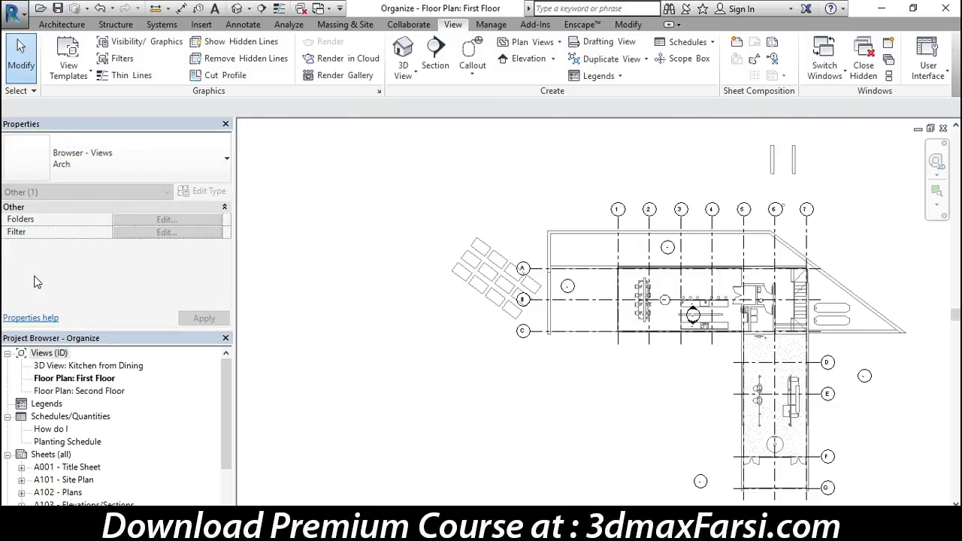
pyautogui.click(51, 354)
pyautogui.click(113, 157)
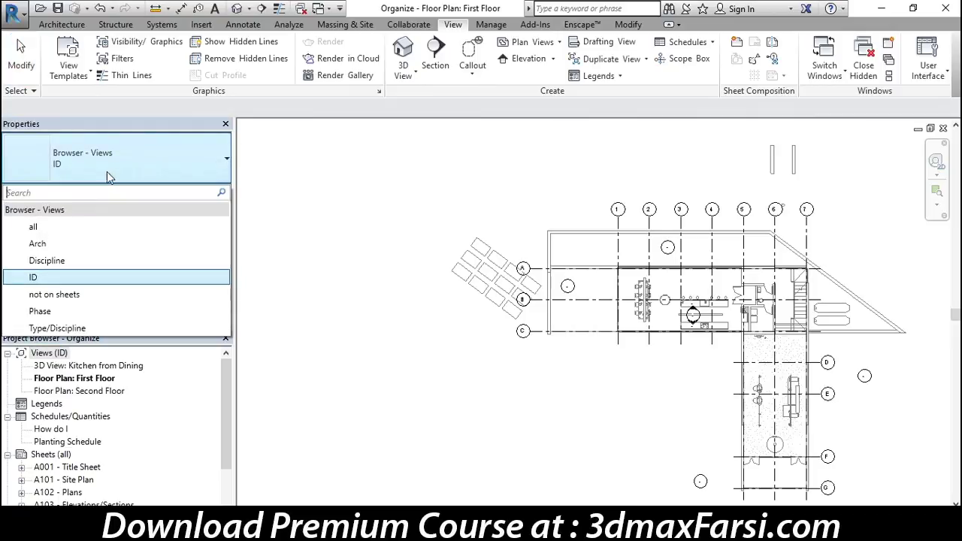
pyautogui.click(48, 244)
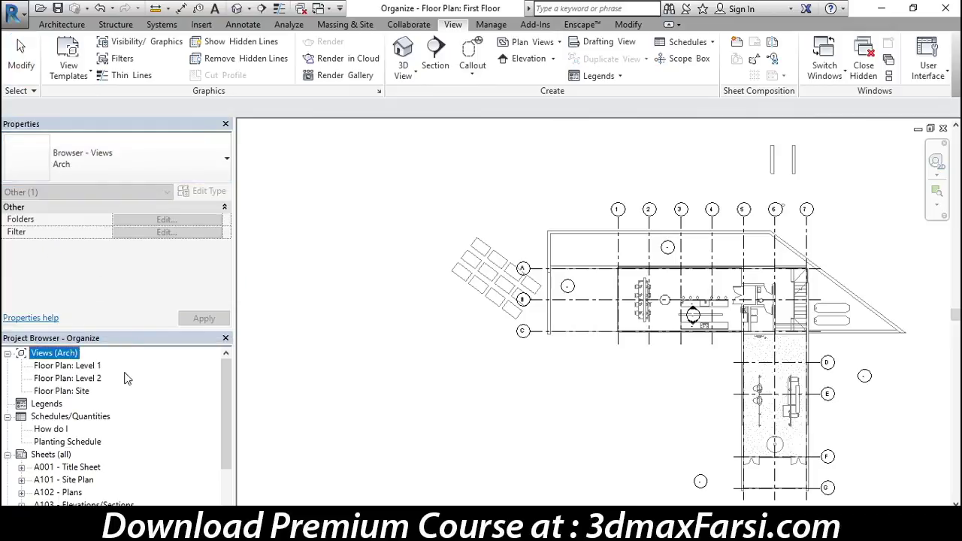
pyautogui.click(103, 164)
pyautogui.click(56, 230)
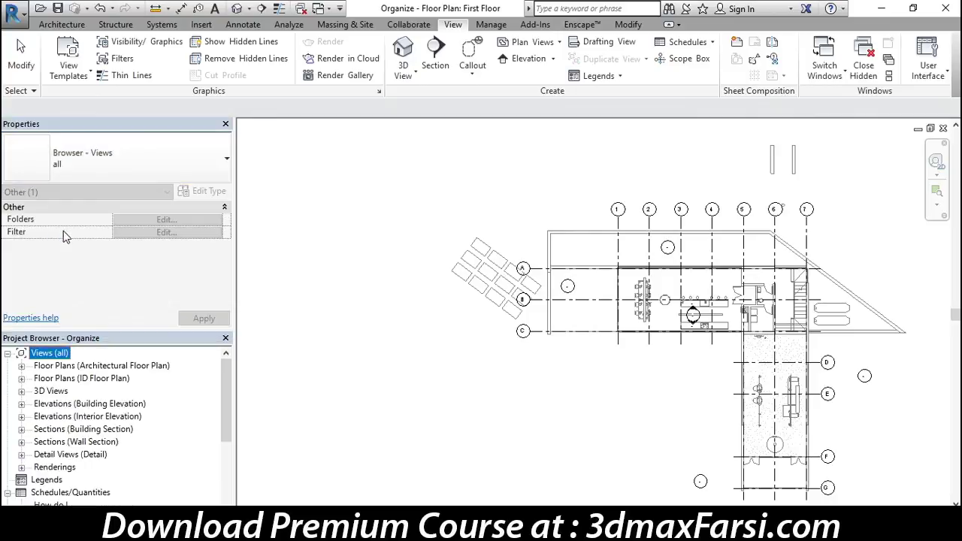